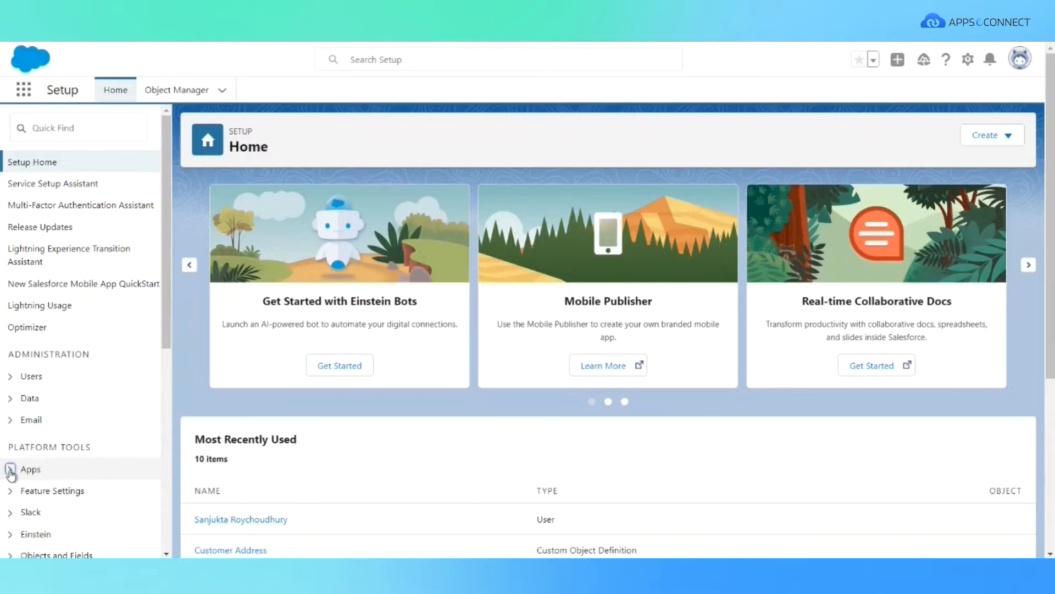
Open the App Manager in Salesforce Setup and view the details of the Intergration_1 connected app
click(11, 471)
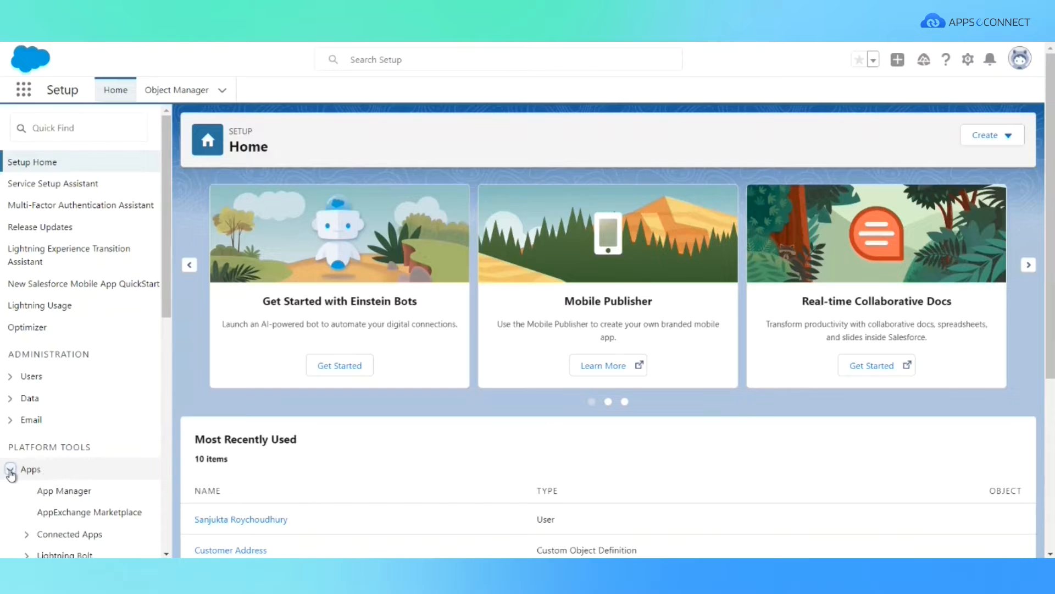
click(62, 492)
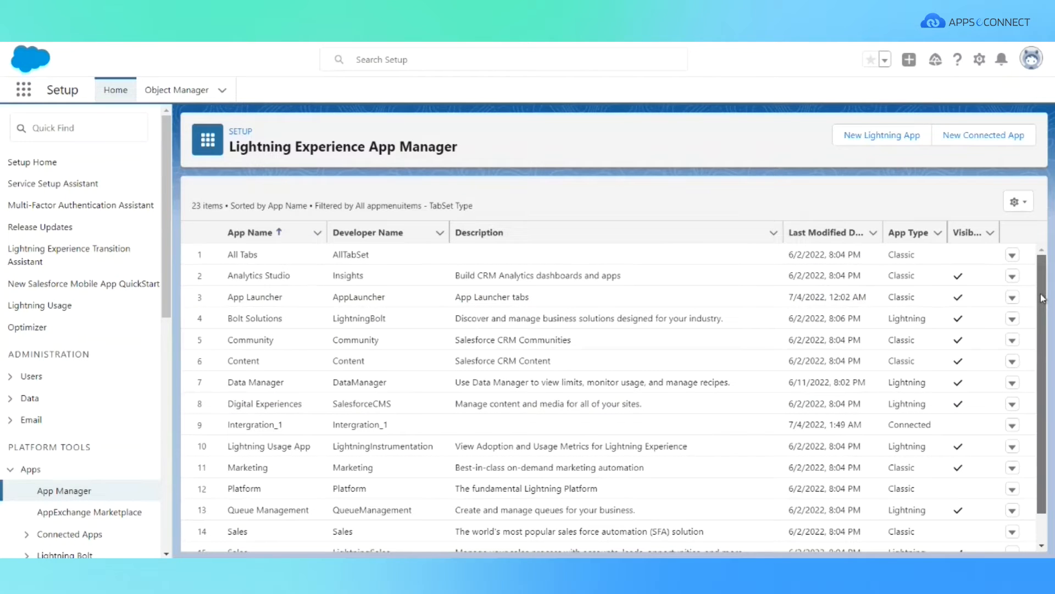
scroll(1047, 357, down, 2)
scroll(1049, 387, up, 2)
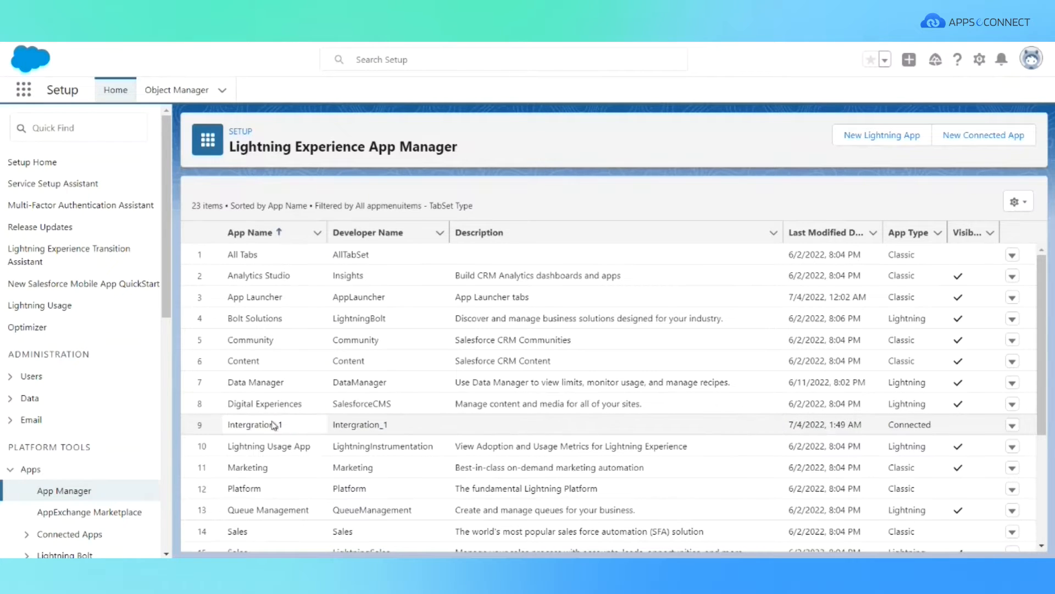
click(1013, 426)
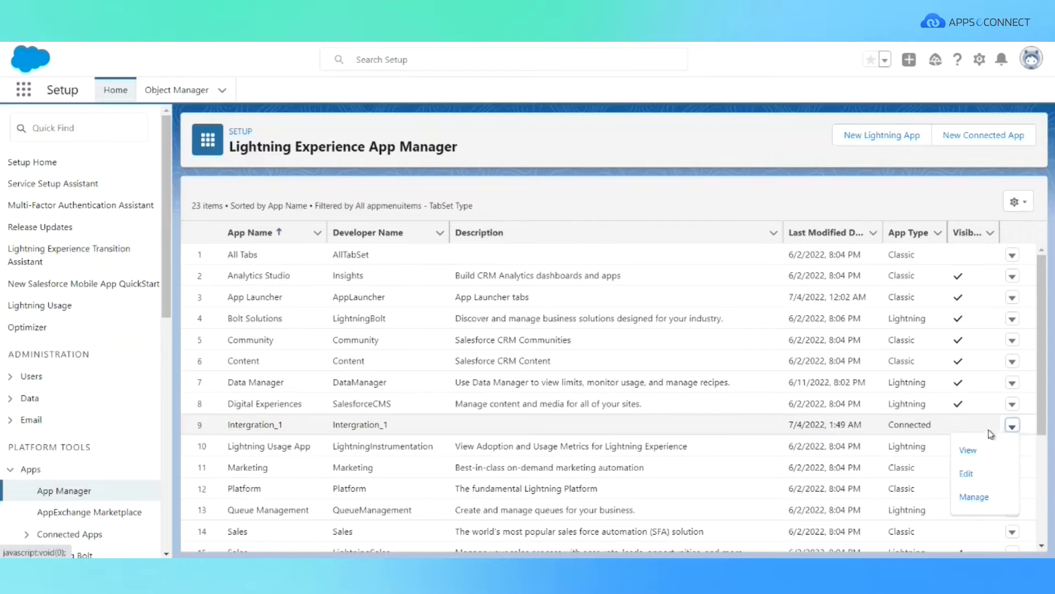
click(970, 453)
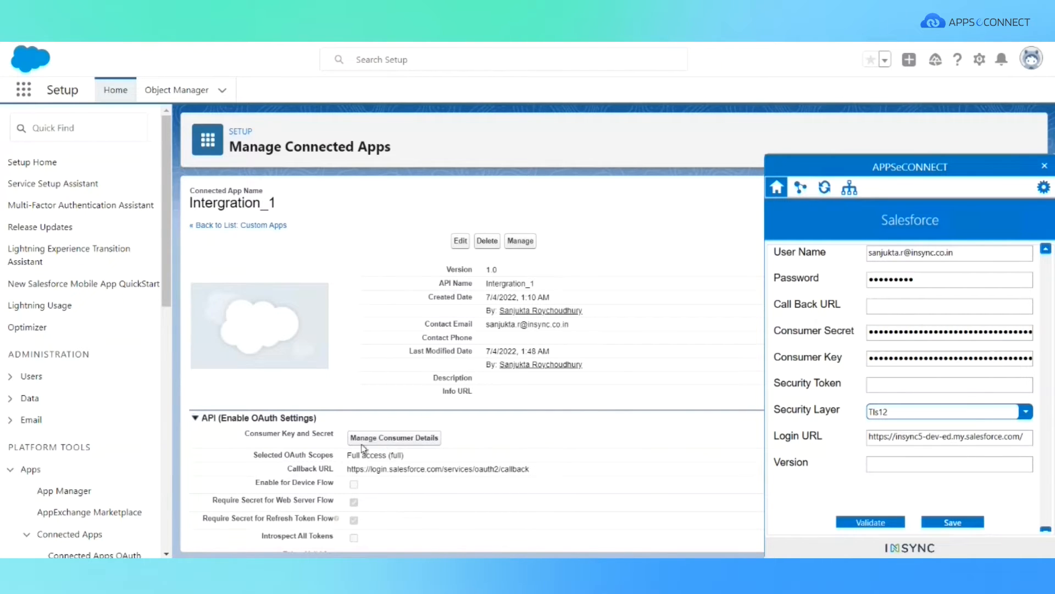
Open the consumer details of Intergration_1, verifying the identity with the verification code sent by e-mail
click(519, 425)
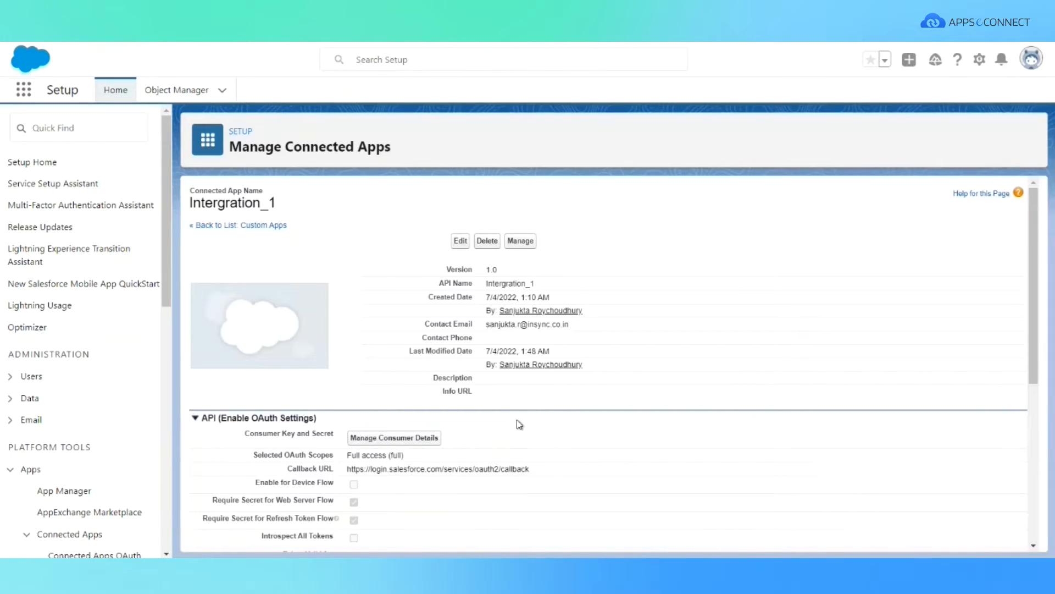
click(397, 439)
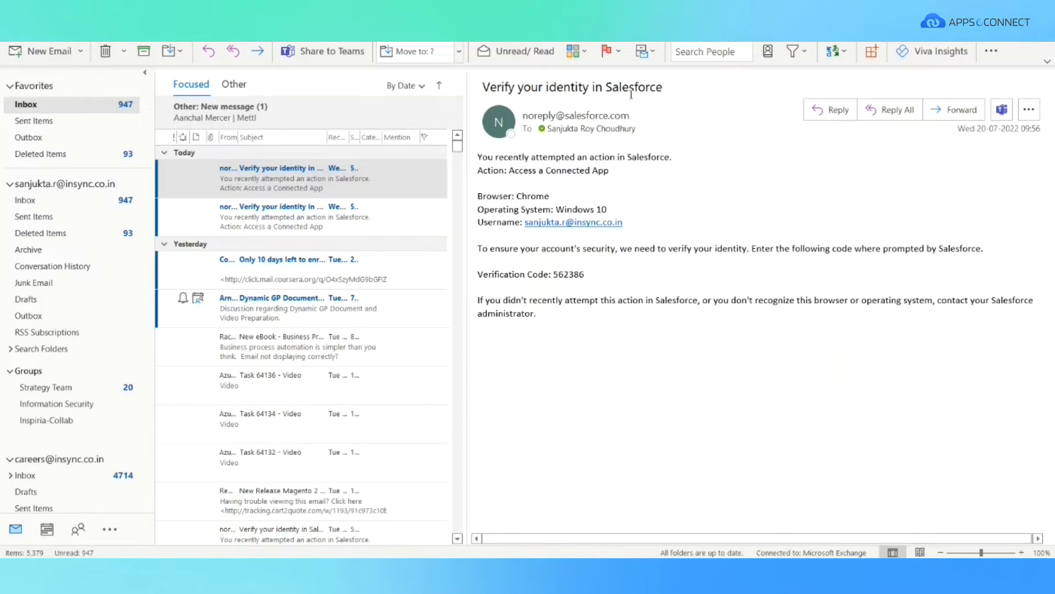
drag(554, 274, 586, 285)
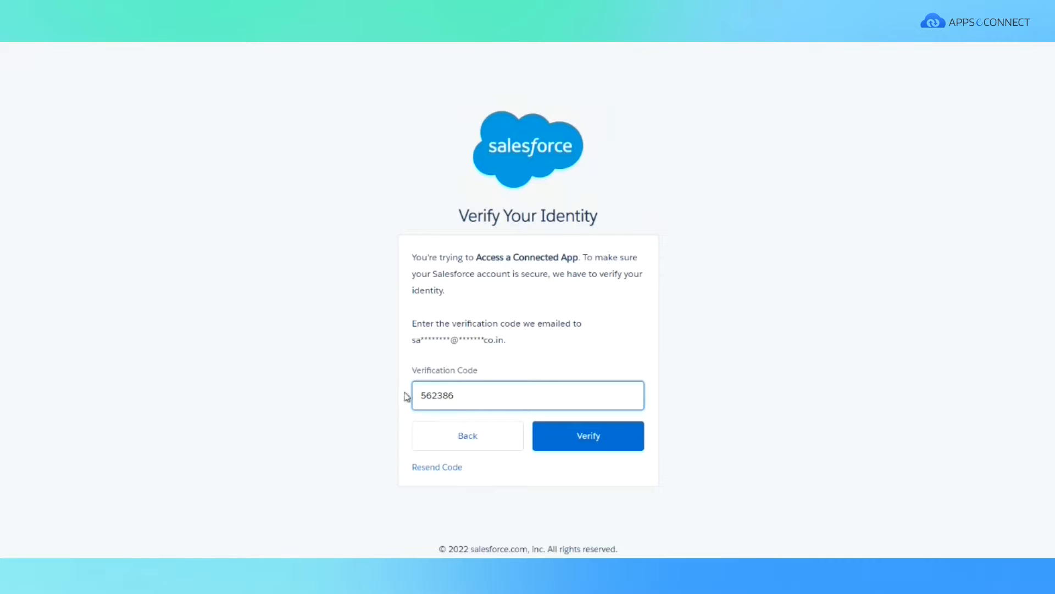
click(587, 440)
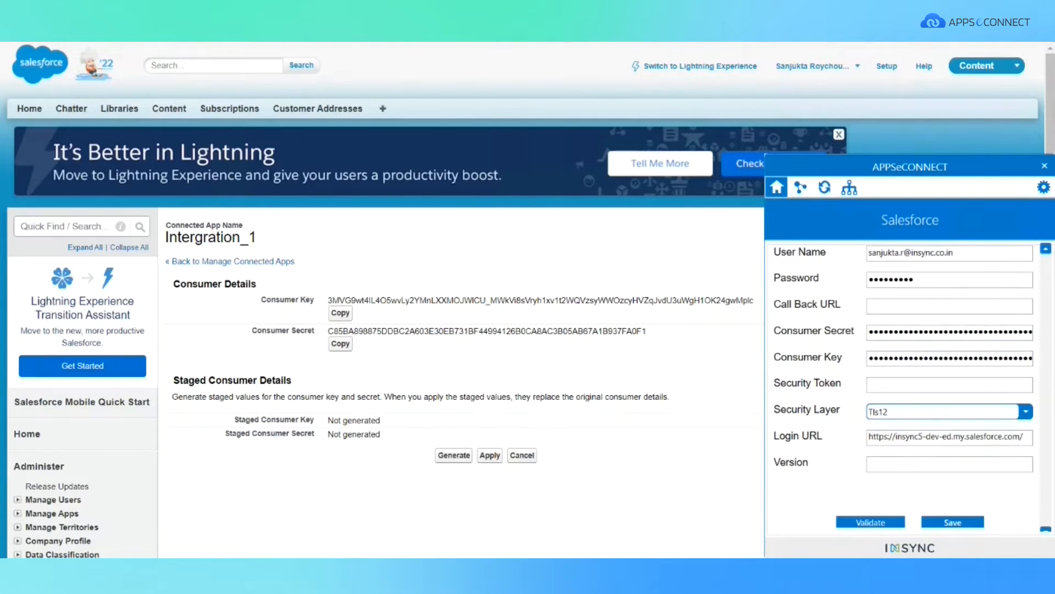
Switch to APPSeCONNECT, validate the Salesforce connection with the entered credentials and save it
click(159, 43)
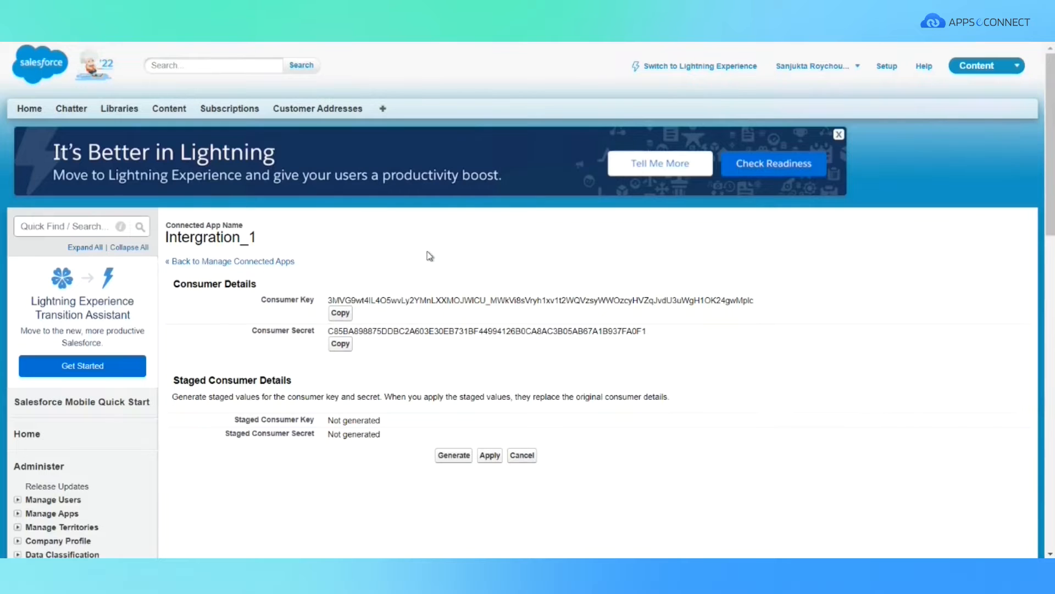
key(alt+Tab)
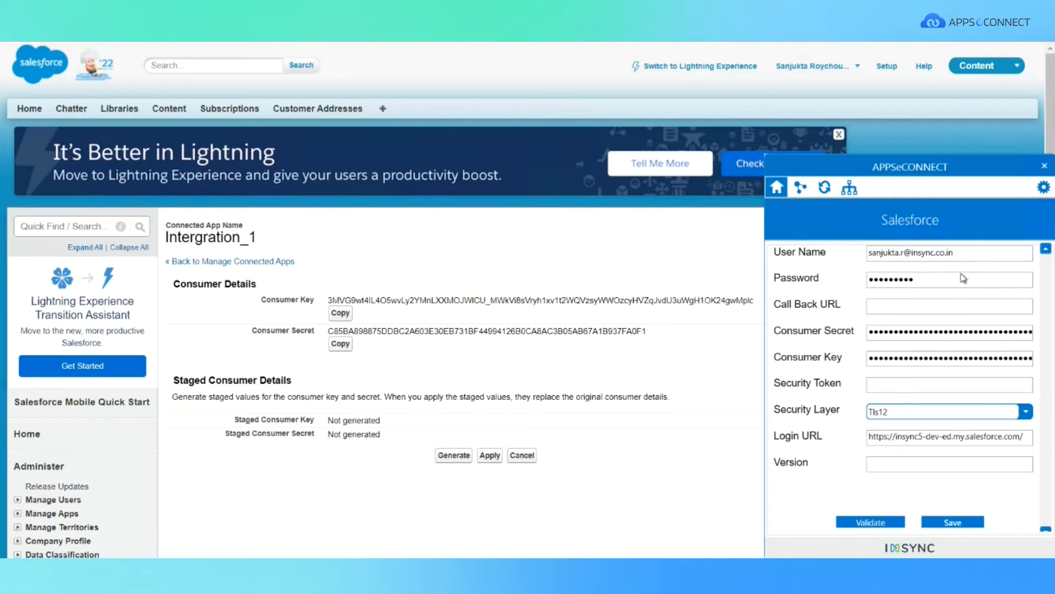
click(864, 526)
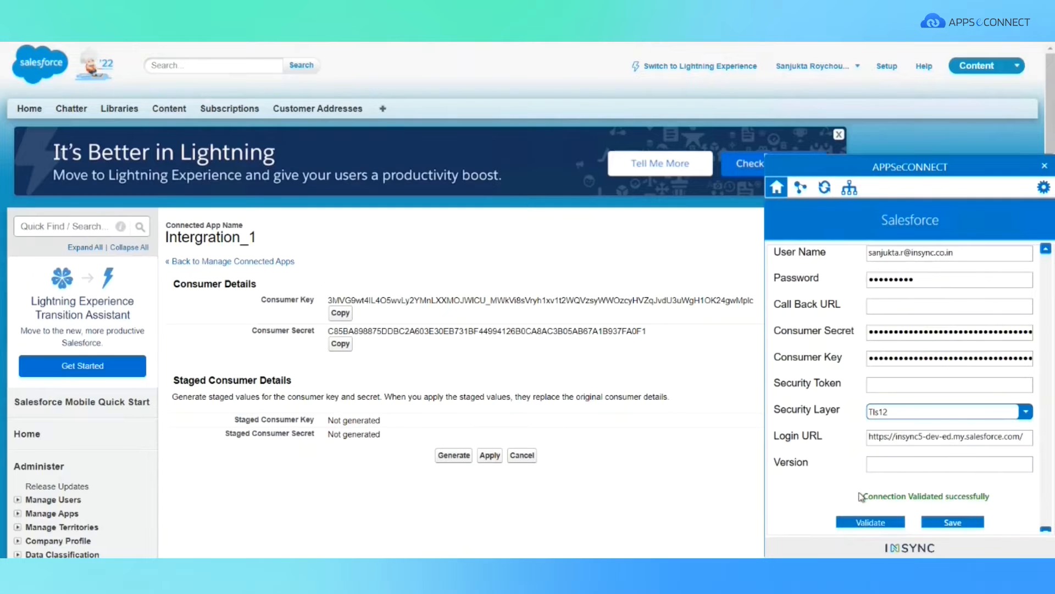
click(953, 522)
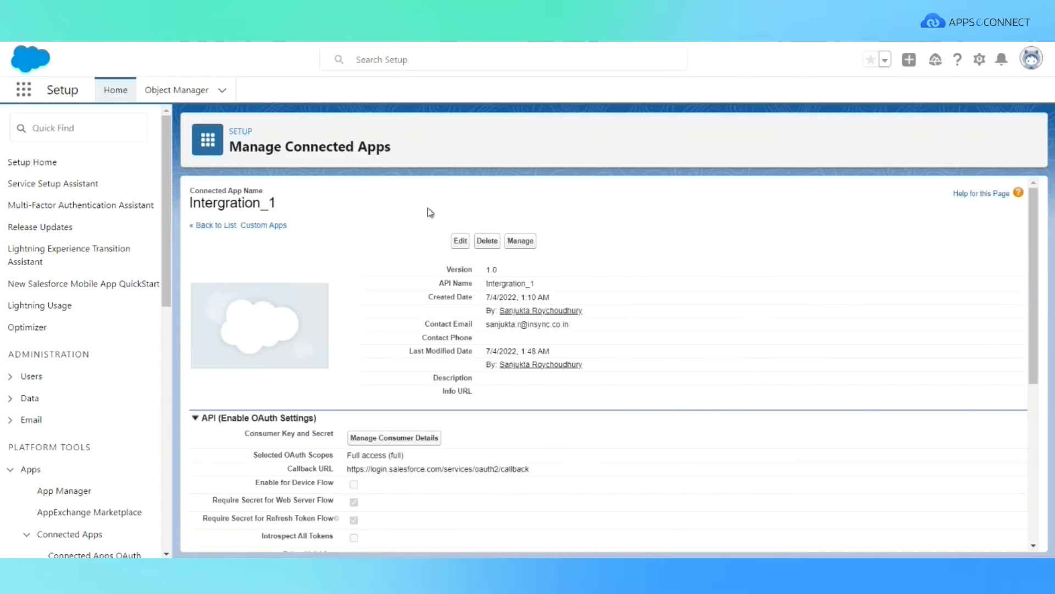
Start a new connected app from the App Manager with name and API name Test_Integration_1, and fill in the contact e-mail
click(64, 492)
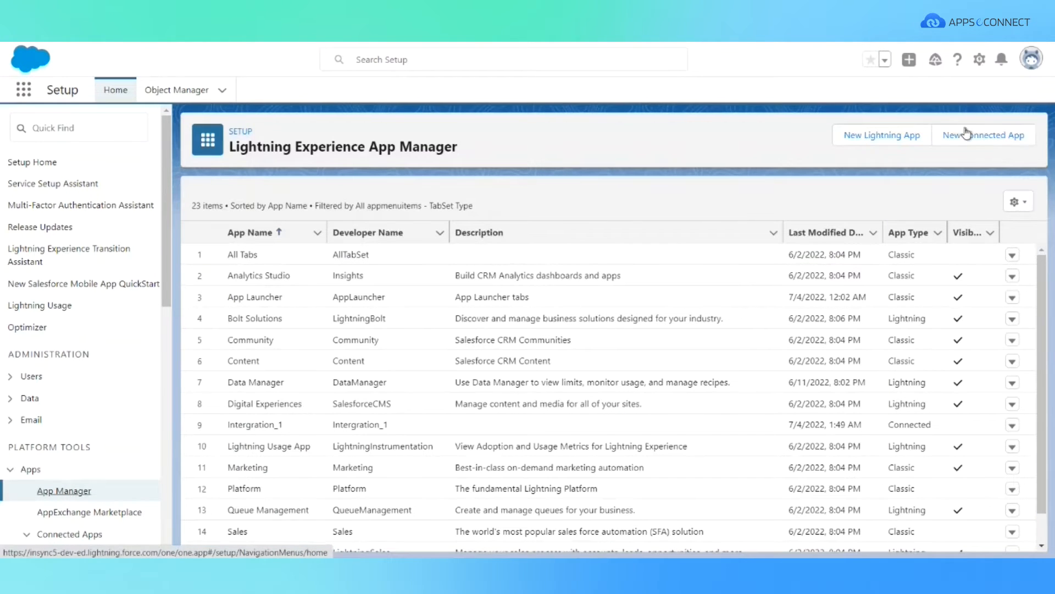
click(996, 137)
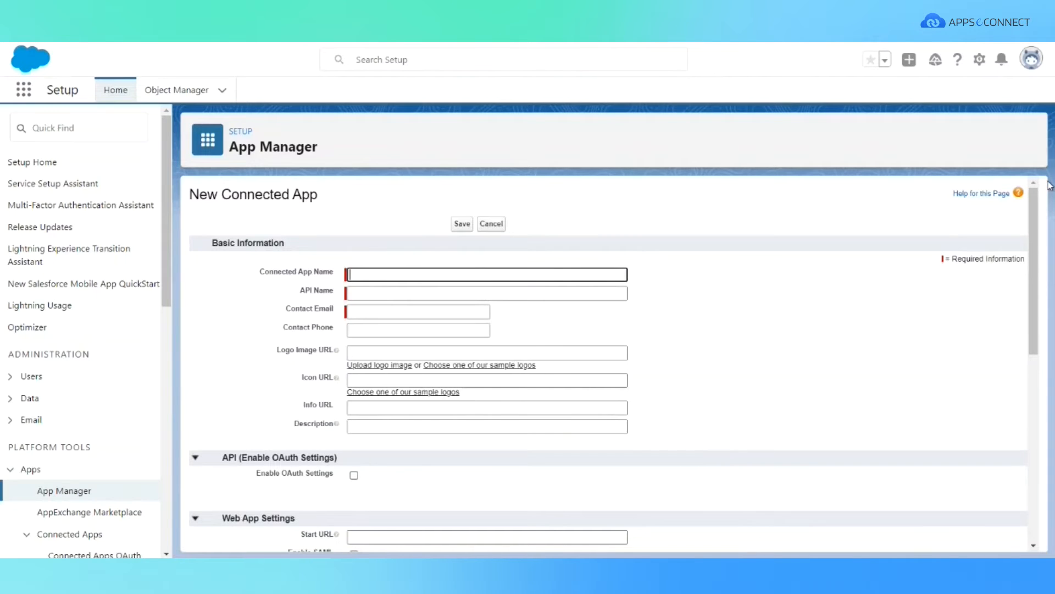
click(252, 271)
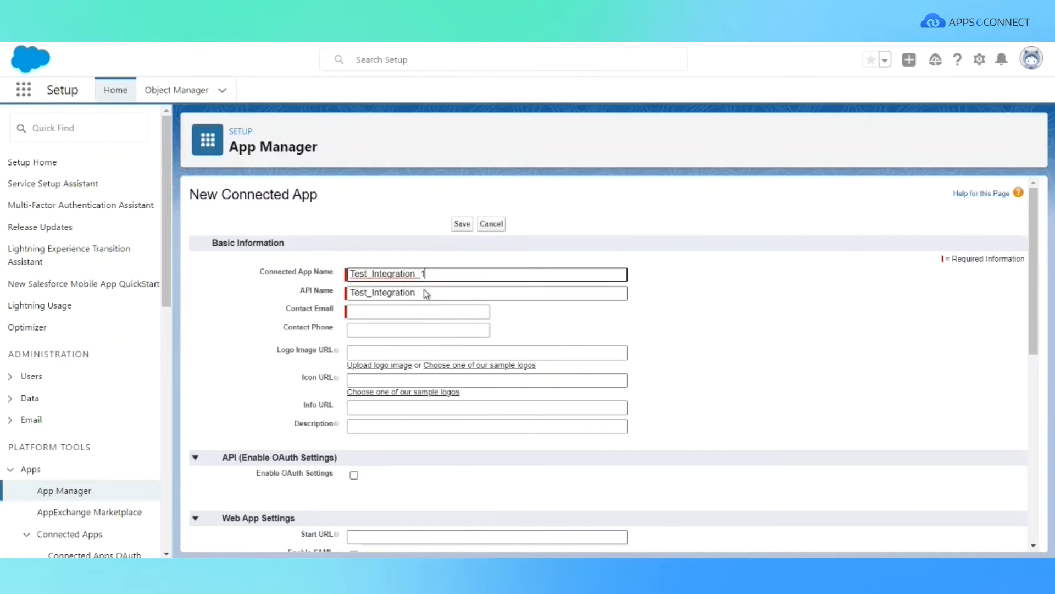
click(424, 290)
text(_1)
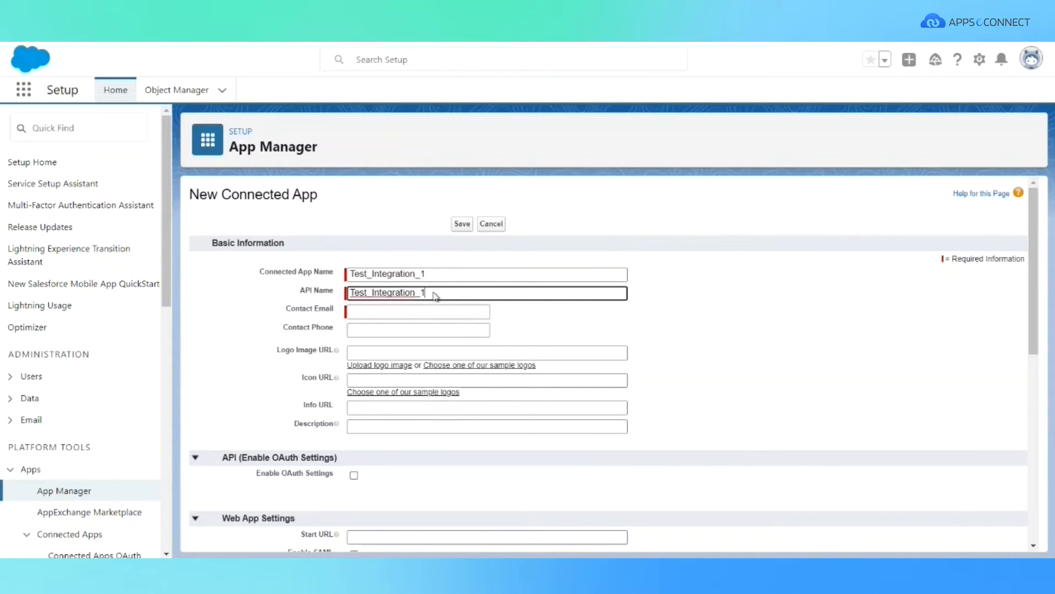
click(388, 311)
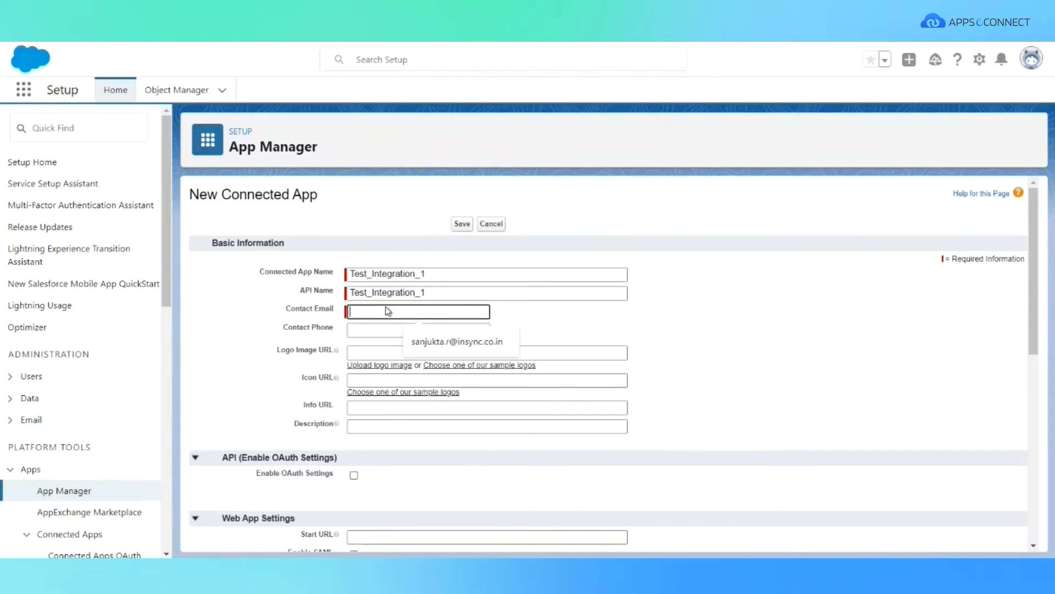
click(431, 342)
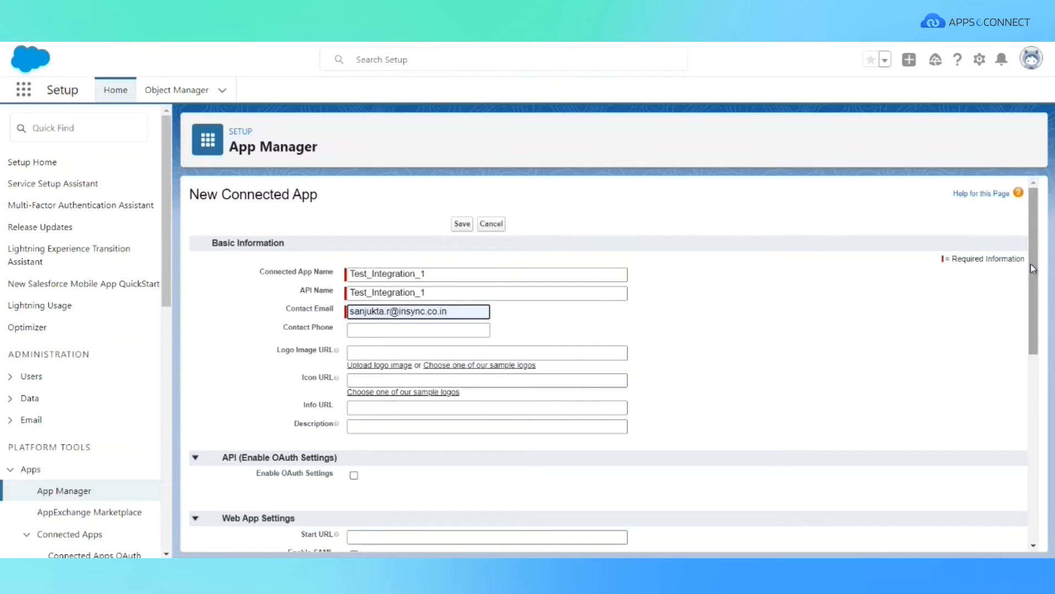
scroll(1031, 272, down, 1)
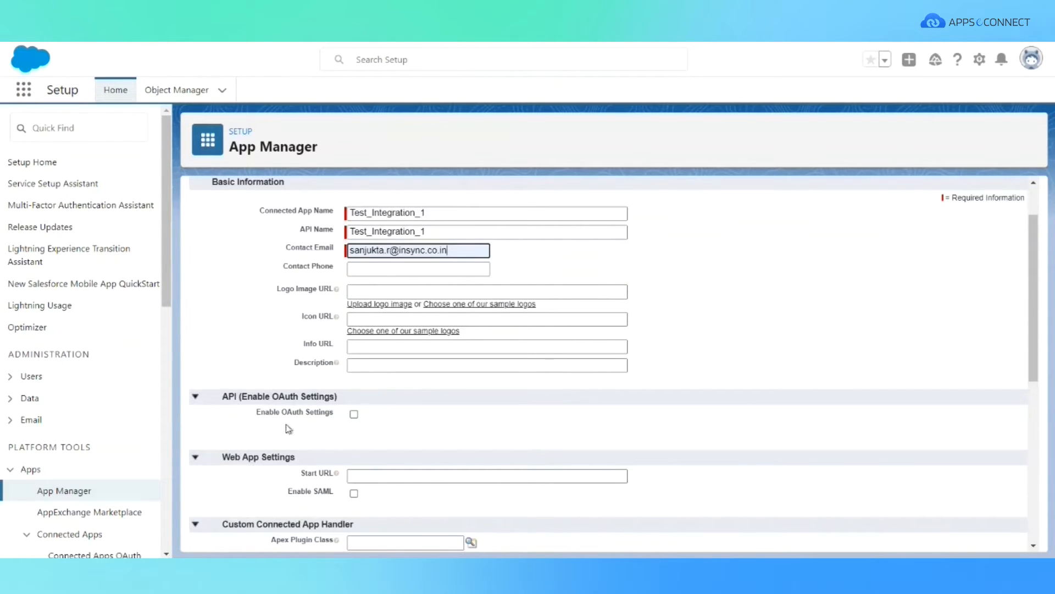
click(353, 415)
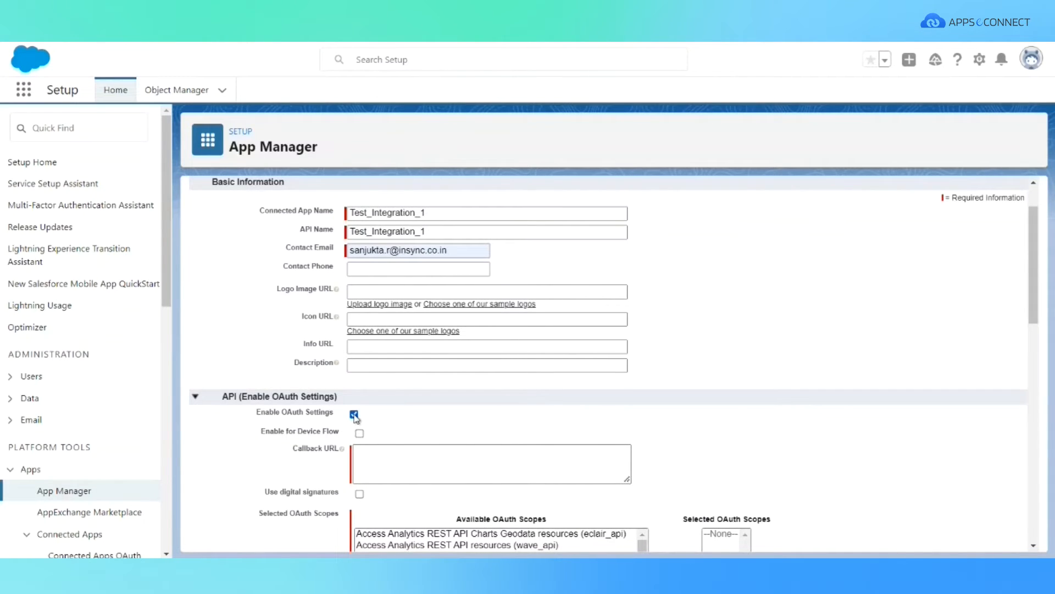
click(356, 449)
text(https://login.salesforce.com/services/oauth2/callback)
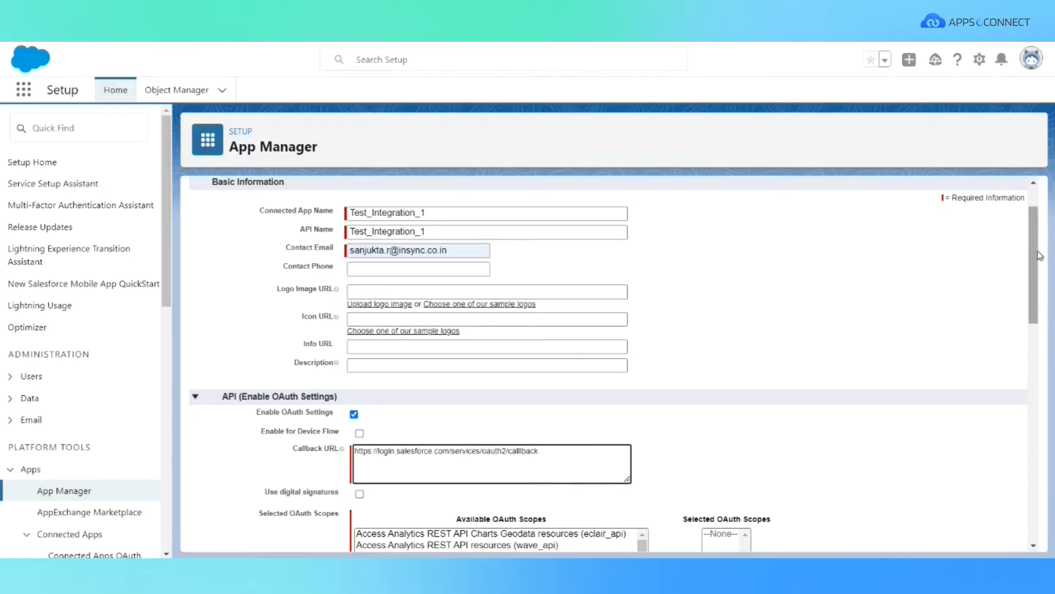
Add Full access (full) to the selected OAuth scopes and save the new connected app, continuing through the confirmation page
drag(1040, 256, 1049, 321)
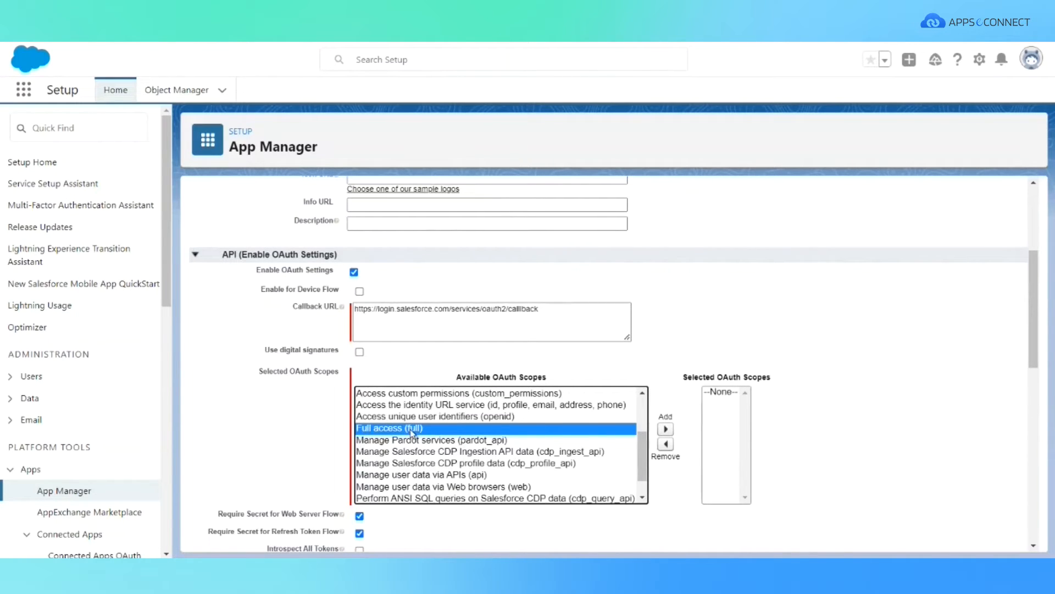
click(665, 429)
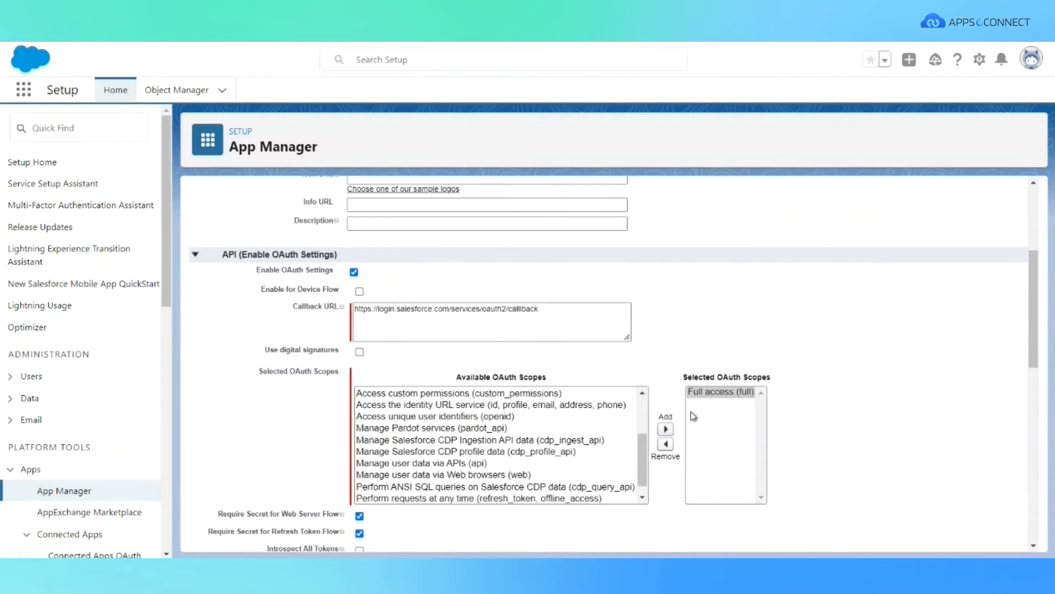
drag(1034, 295, 1050, 517)
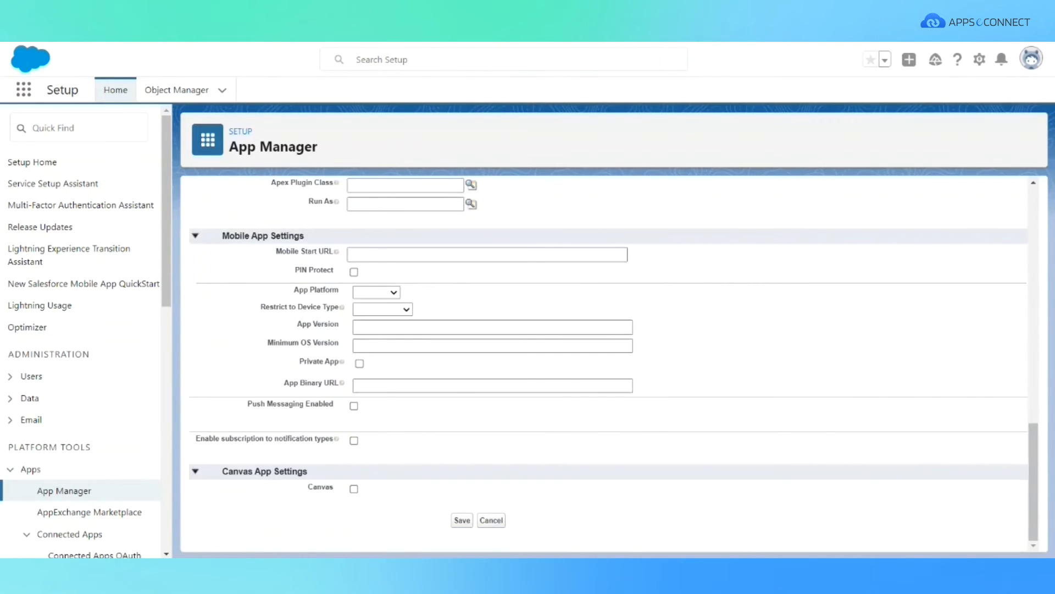
click(463, 520)
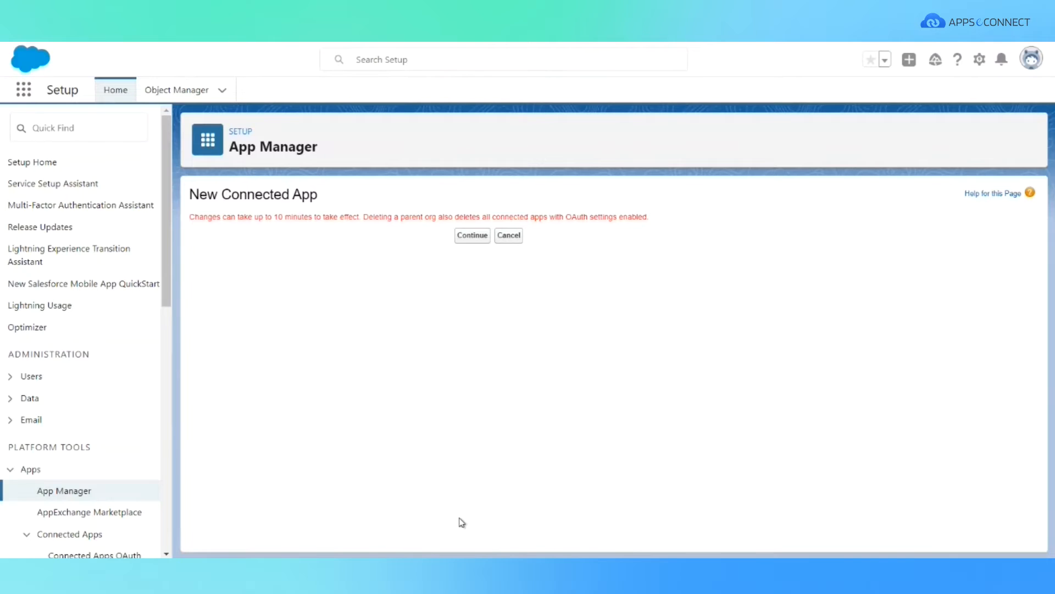
click(470, 244)
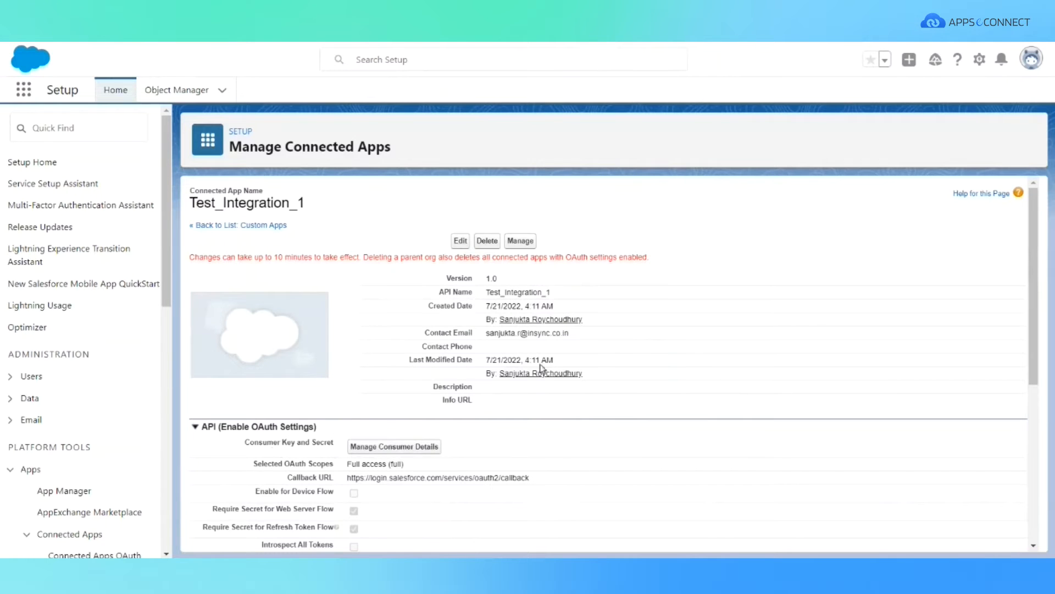
Edit the policies of Test_Integration_1 to set IP Relaxation to Relax IP restrictions, and save them
click(518, 243)
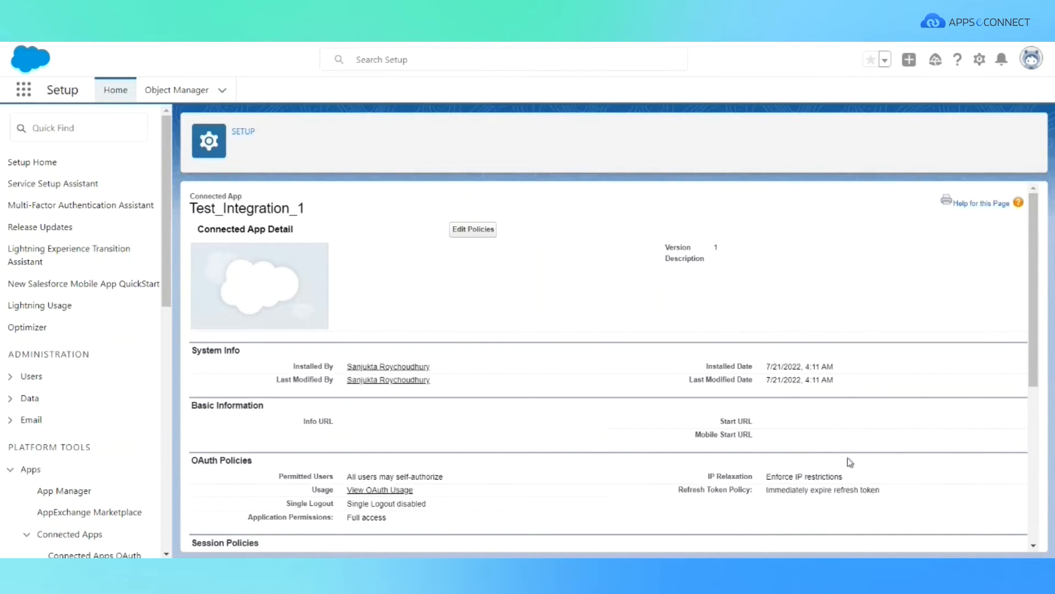
click(477, 231)
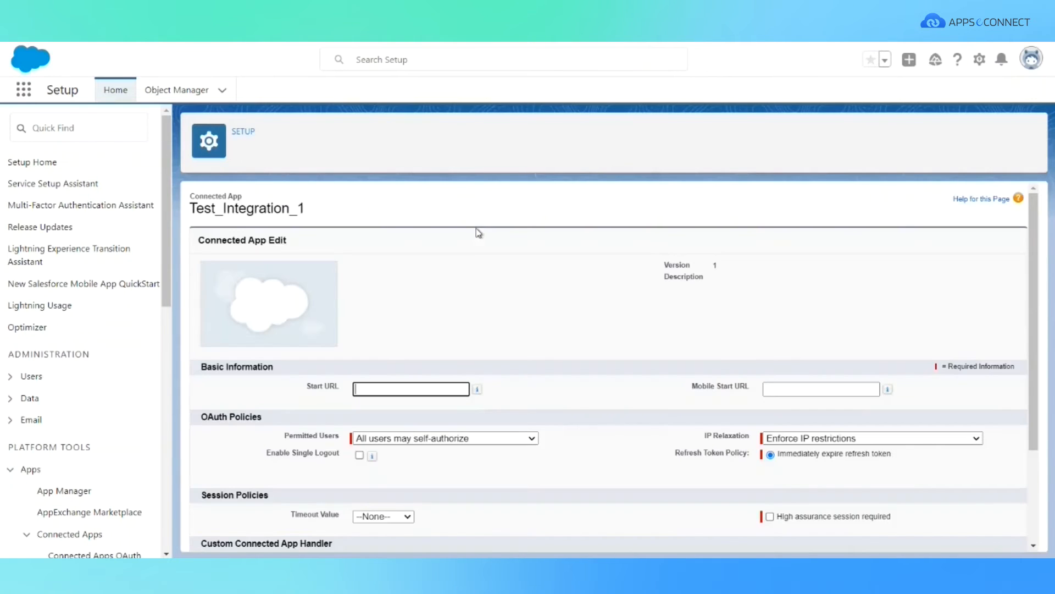
click(911, 440)
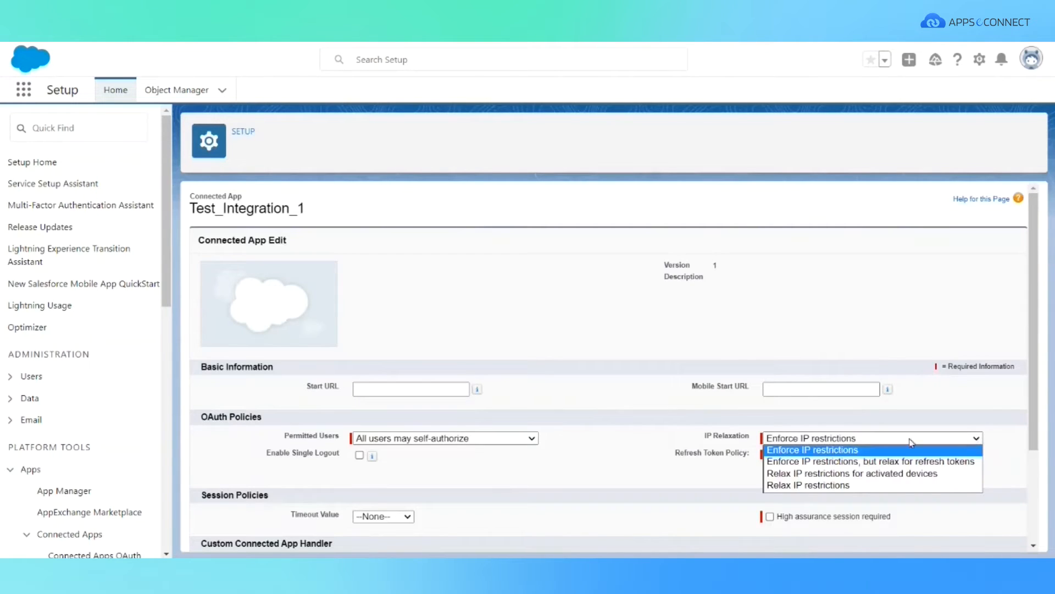
click(790, 486)
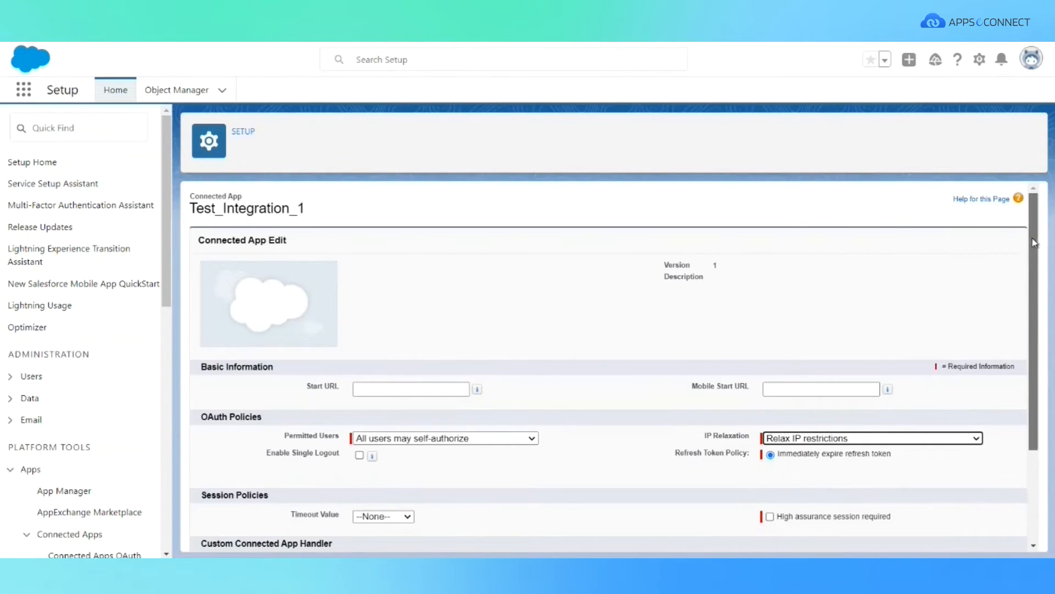
drag(1038, 244, 1038, 333)
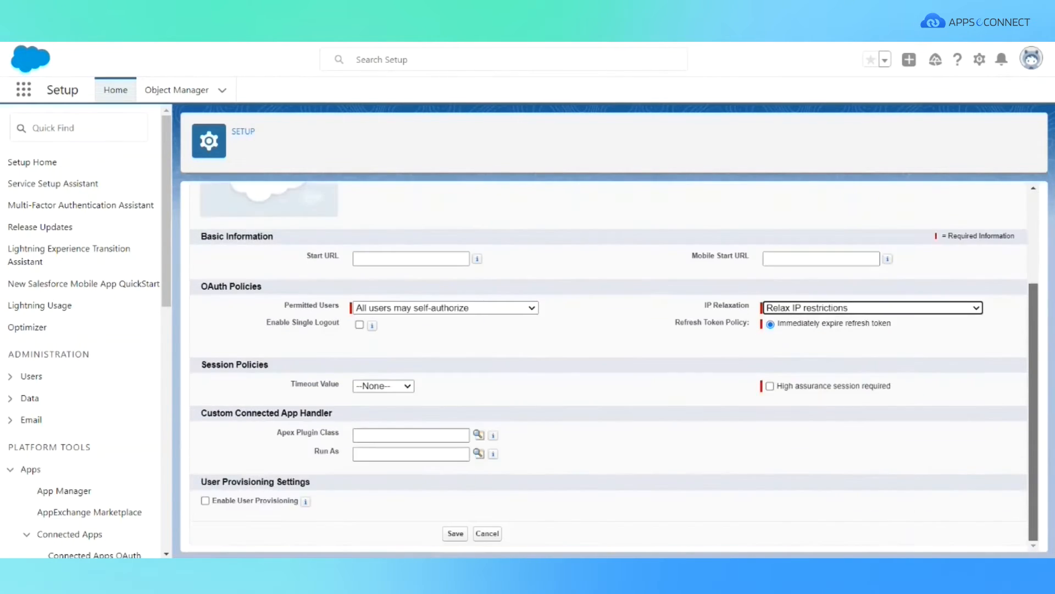
click(455, 534)
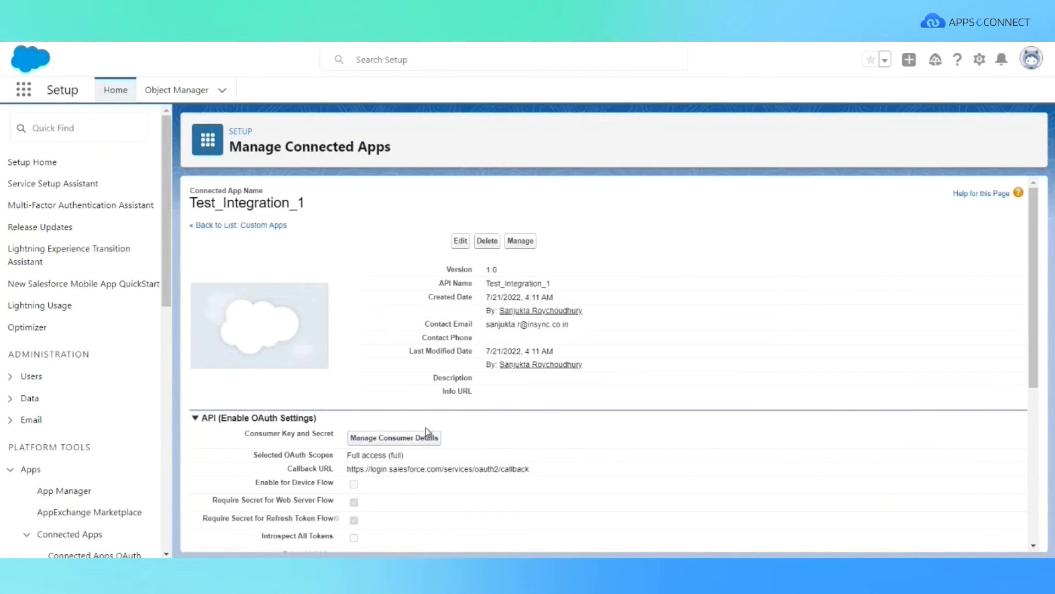
Open the consumer details of Test_Integration_1 and look up the app in the App Manager list
click(390, 438)
click(66, 494)
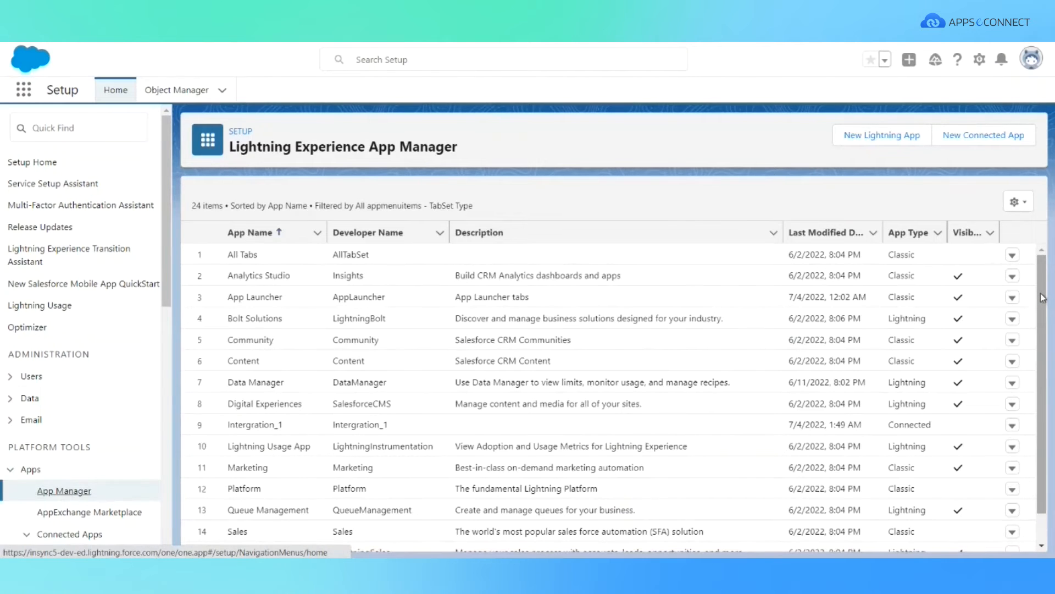
drag(1043, 298, 1043, 412)
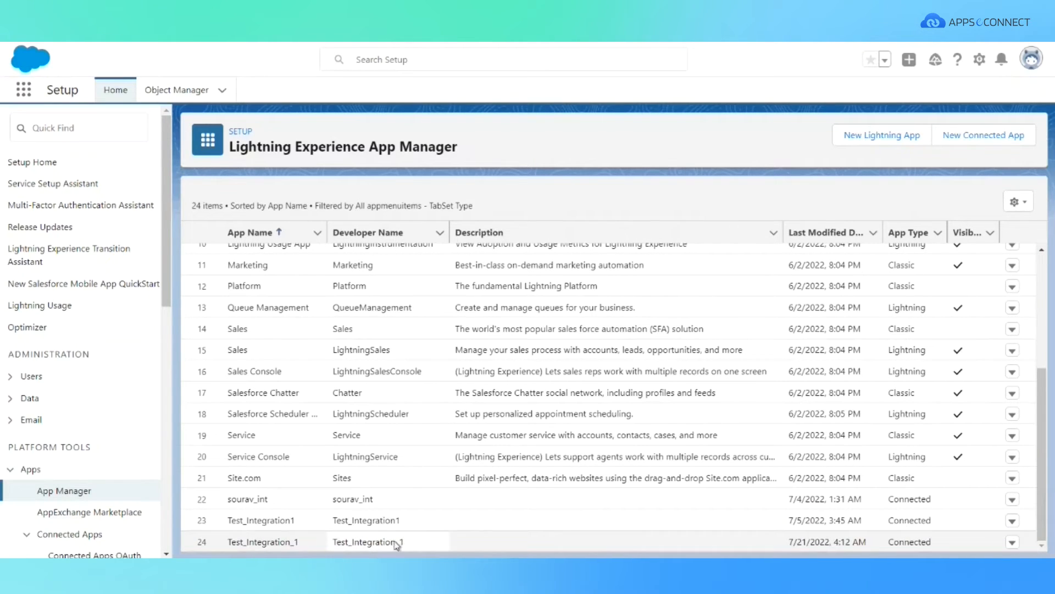
click(1013, 542)
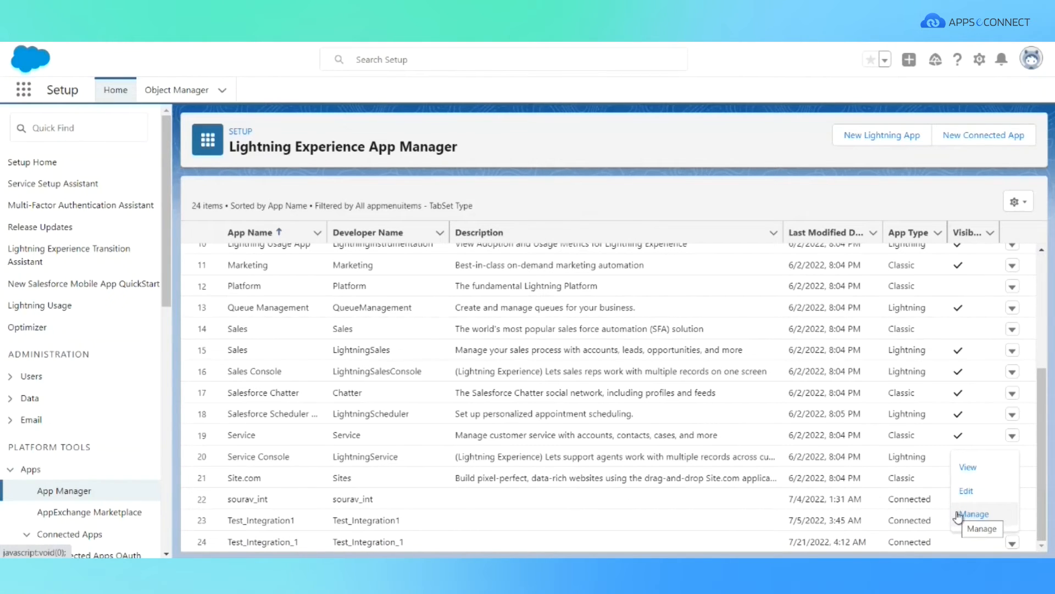
click(705, 143)
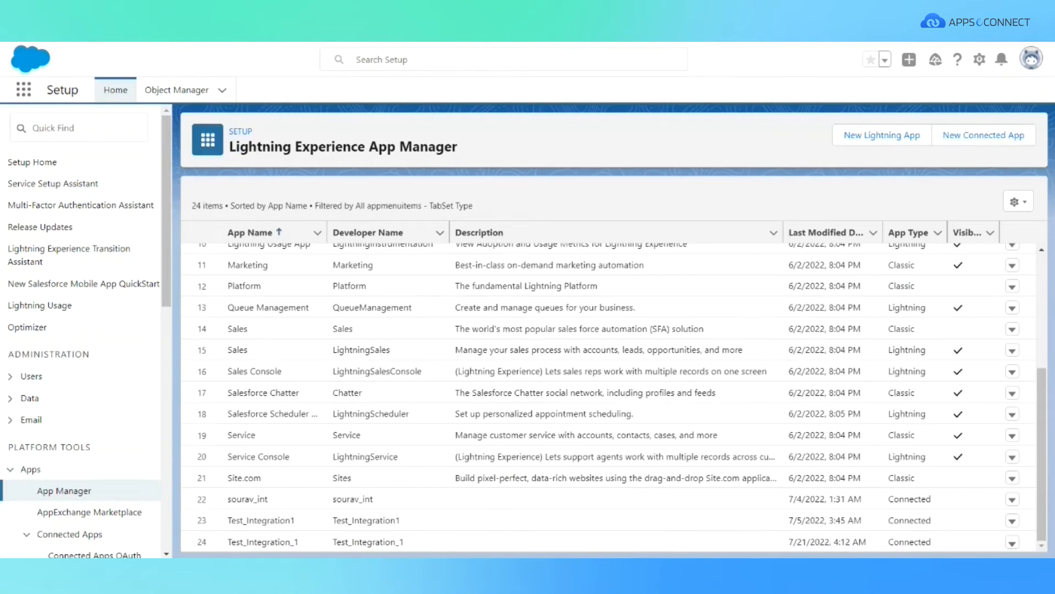
Switch to the APPSeCONNECT portal and open the credentials of the Salesforce 25.0 app
click(901, 568)
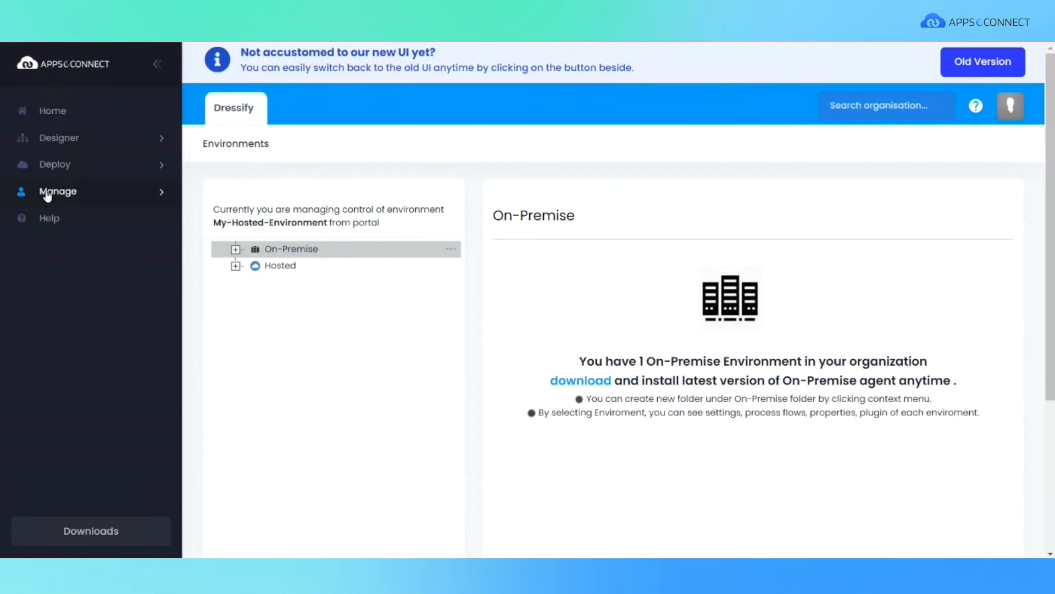
click(47, 195)
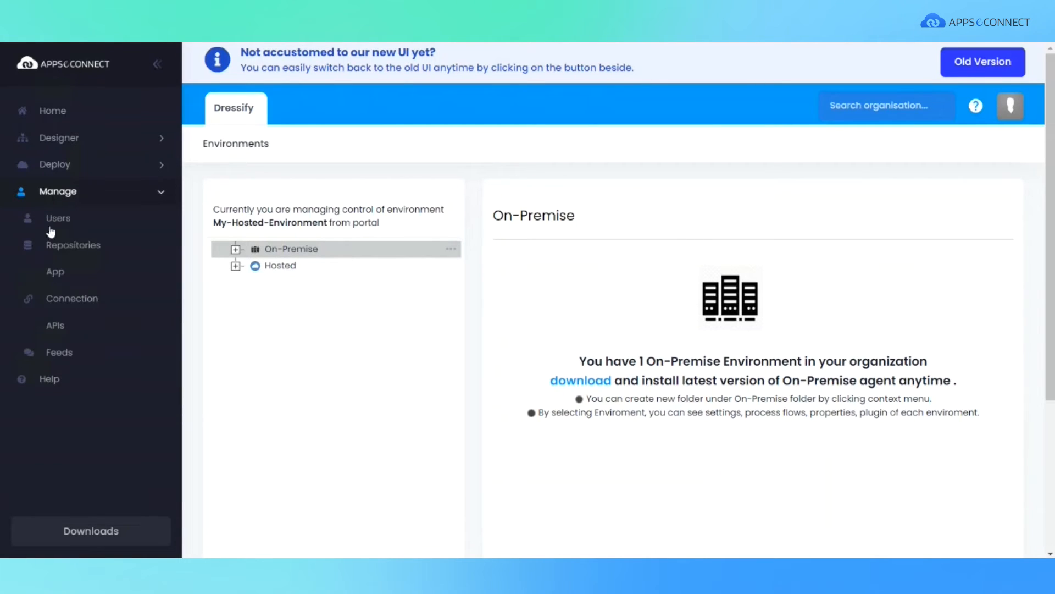
click(53, 273)
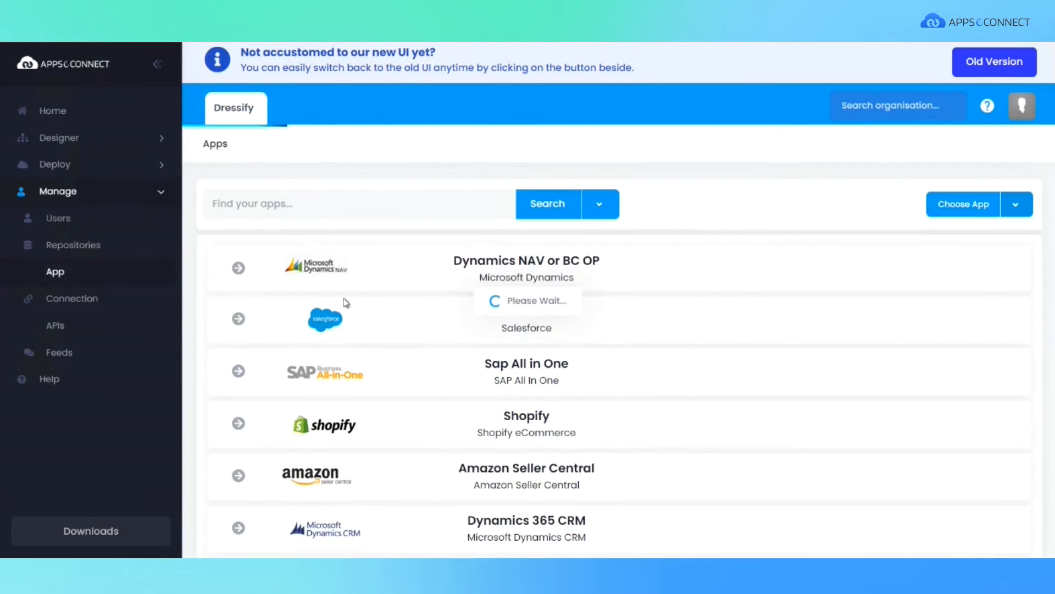
click(239, 320)
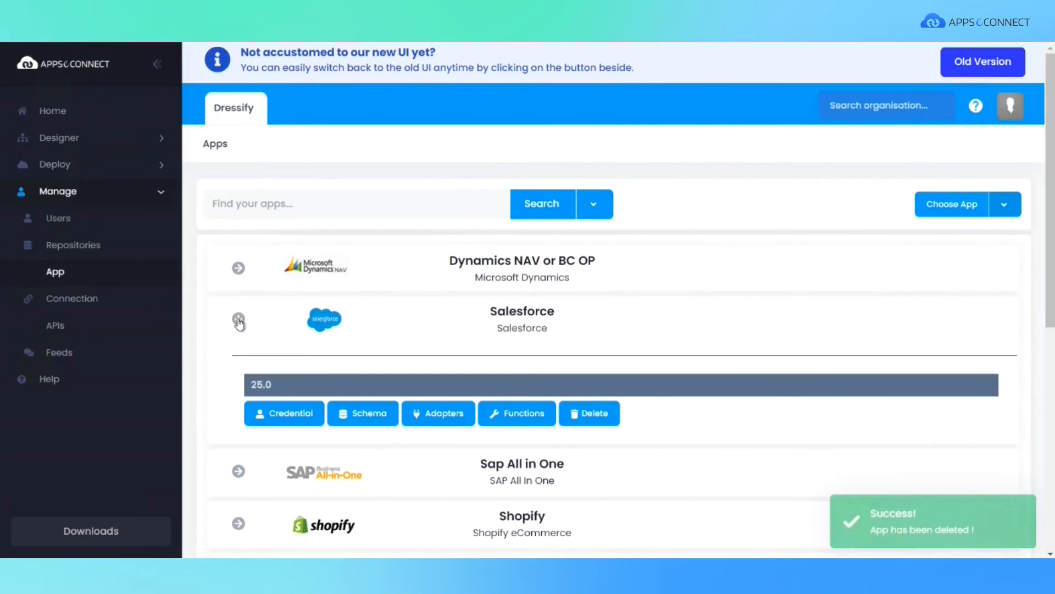
click(283, 418)
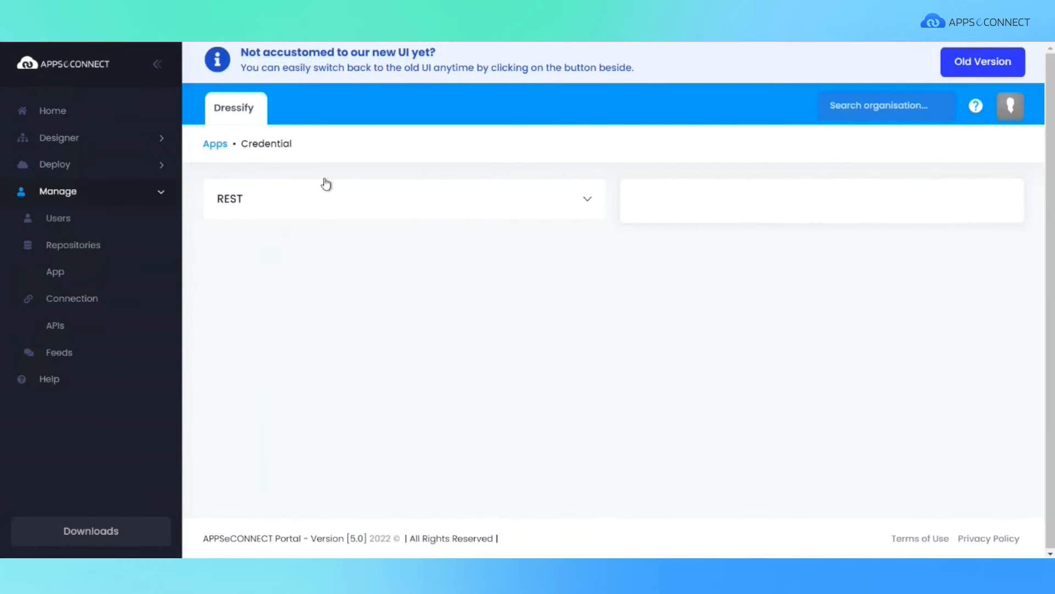
click(588, 202)
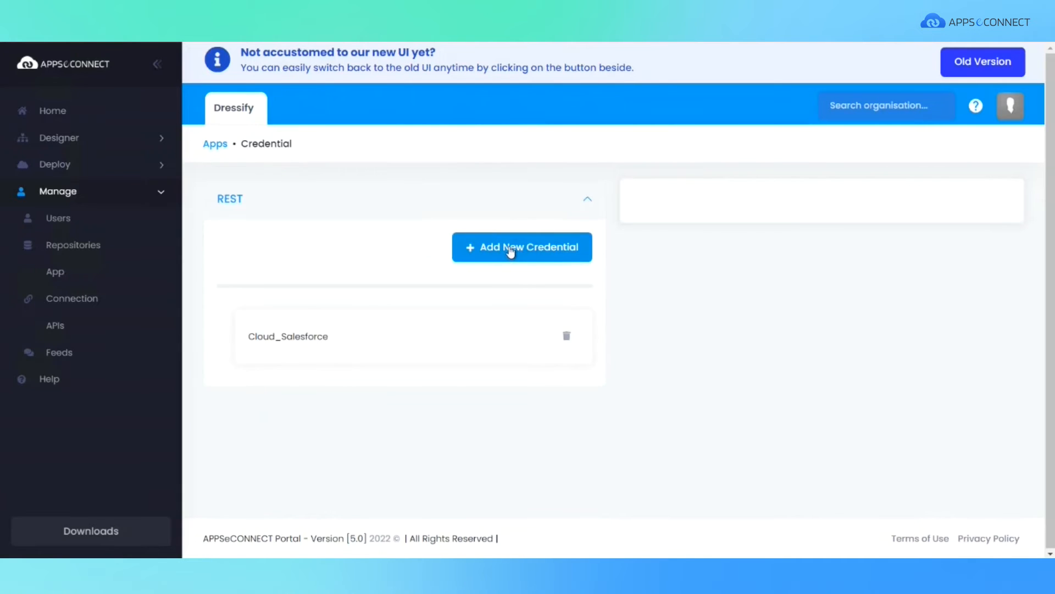
click(511, 251)
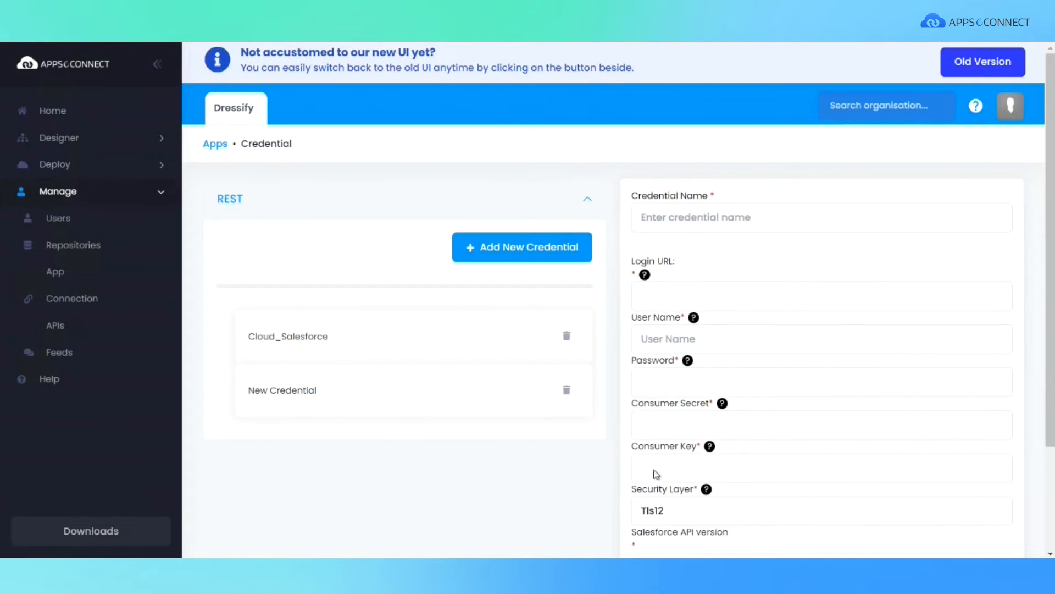
scroll(971, 409, down, 3)
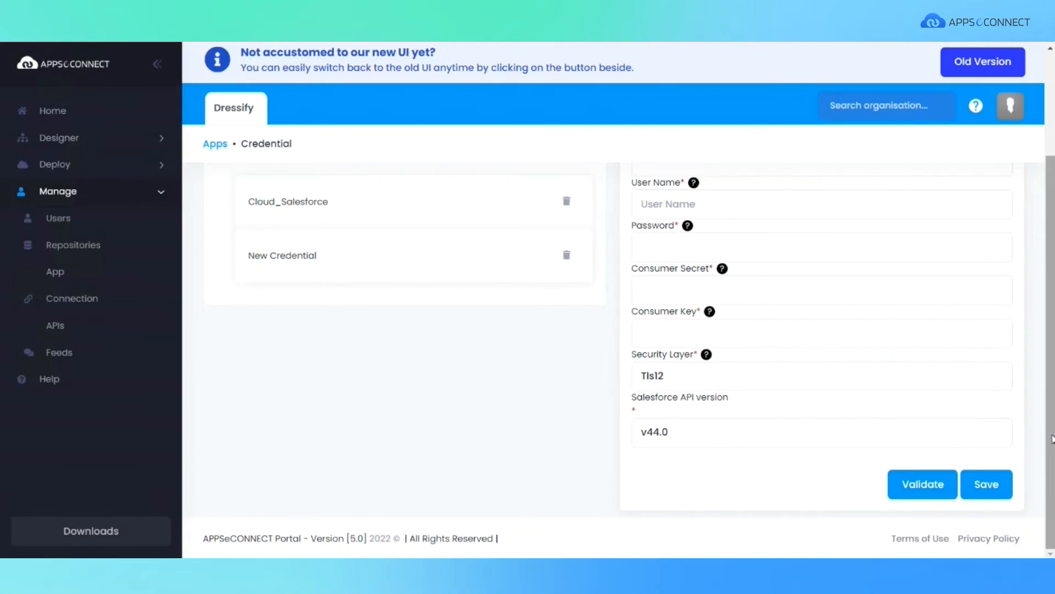
scroll(992, 345, up, 3)
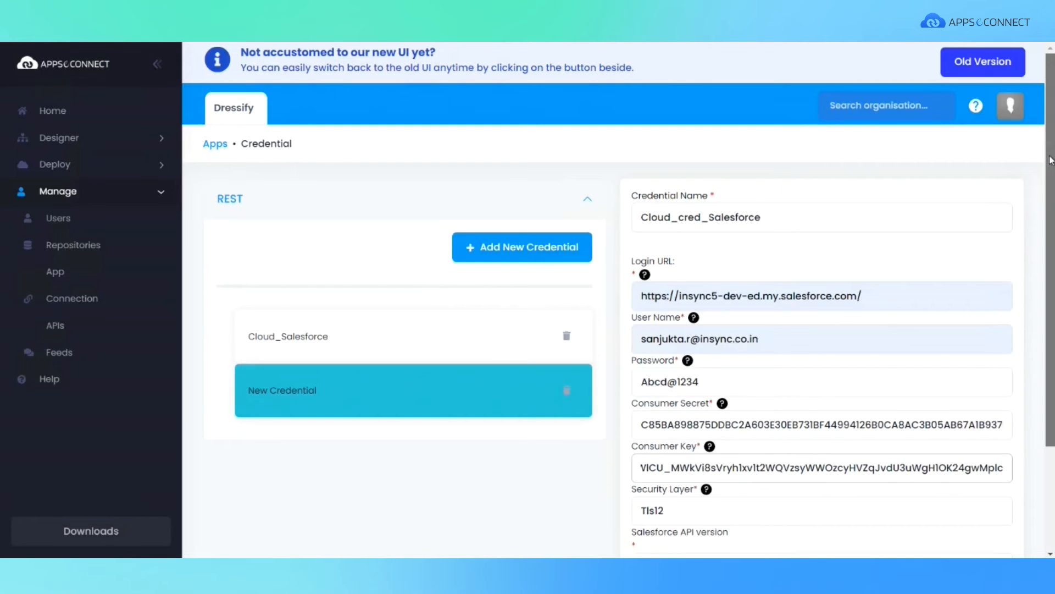
Validate the new Salesforce credential and save it
scroll(1050, 159, down, 2)
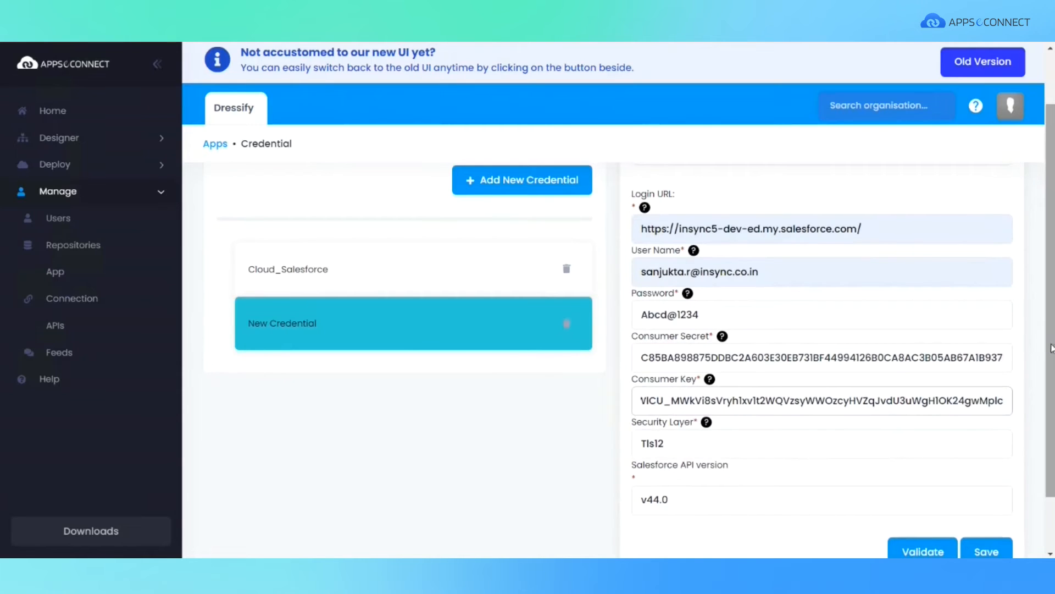
scroll(1051, 342, down, 2)
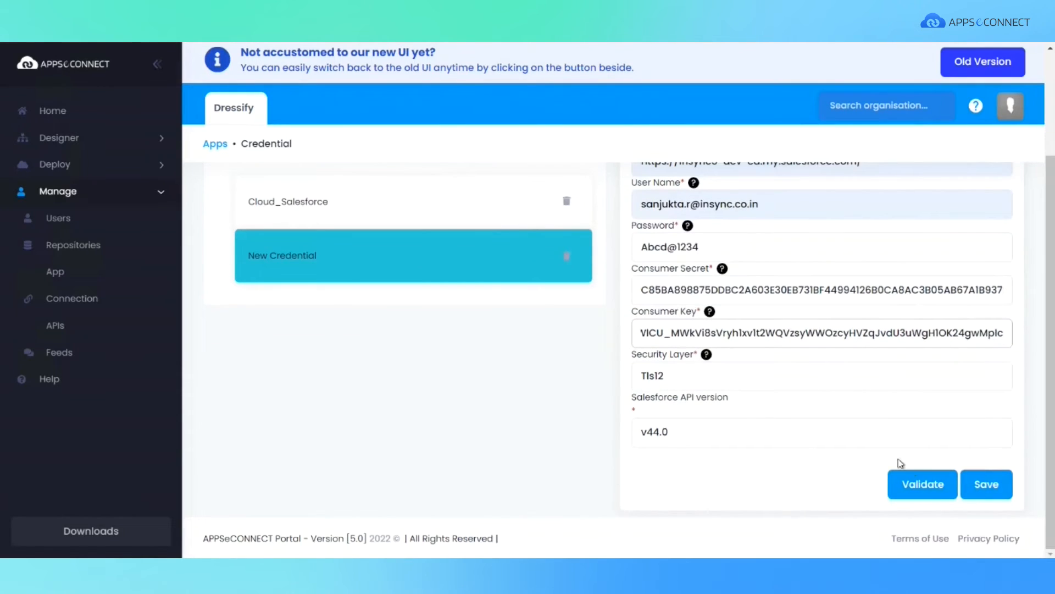
click(925, 486)
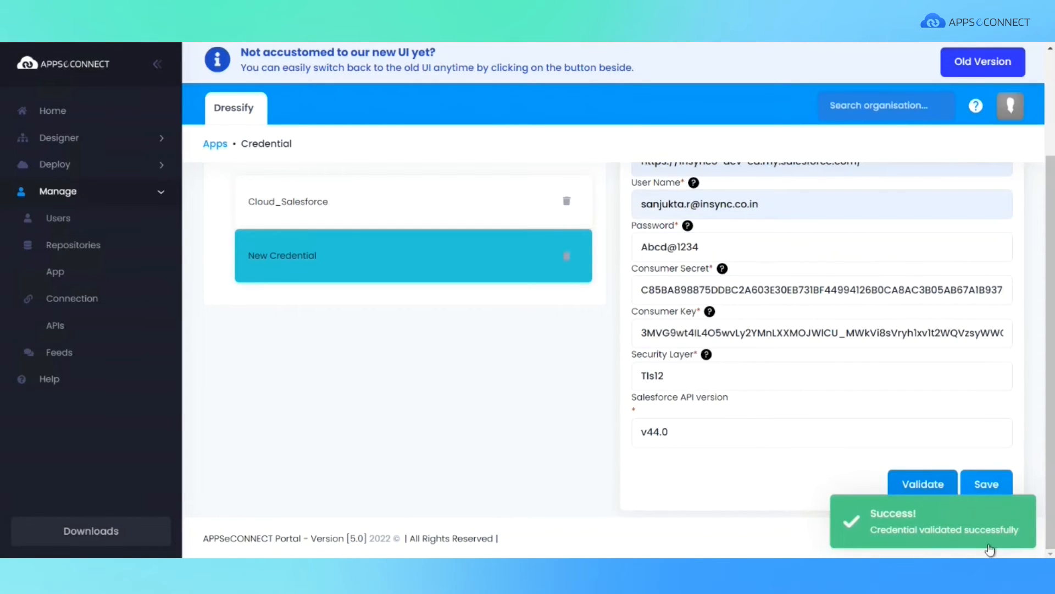
click(988, 485)
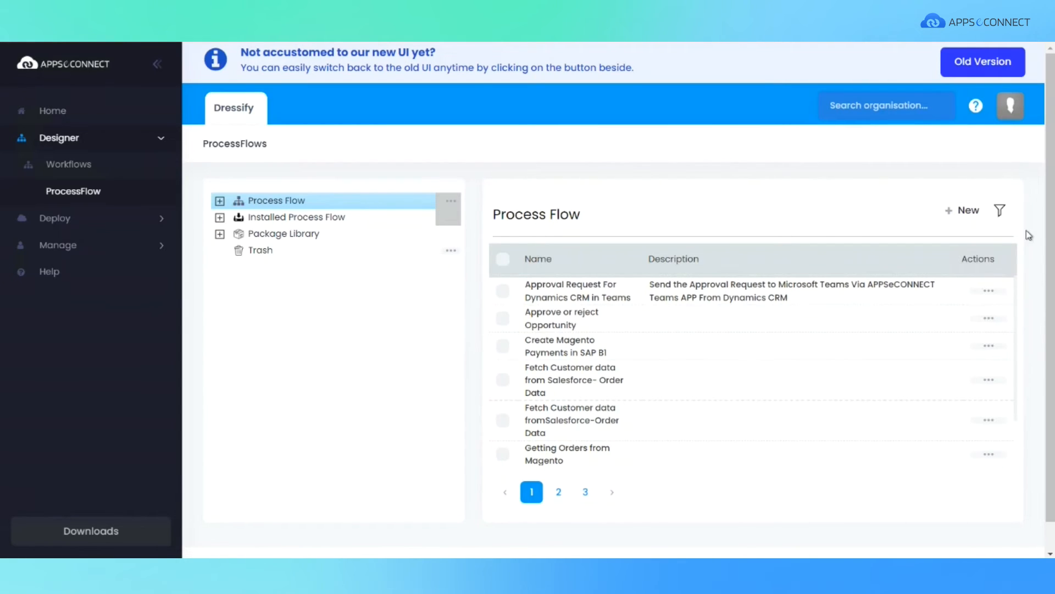
Create a process flow named "Fetch Customer data from Salesforce- Oder Data" that links Start, Salesforce, Mapper and SAP B1 nodes
click(963, 213)
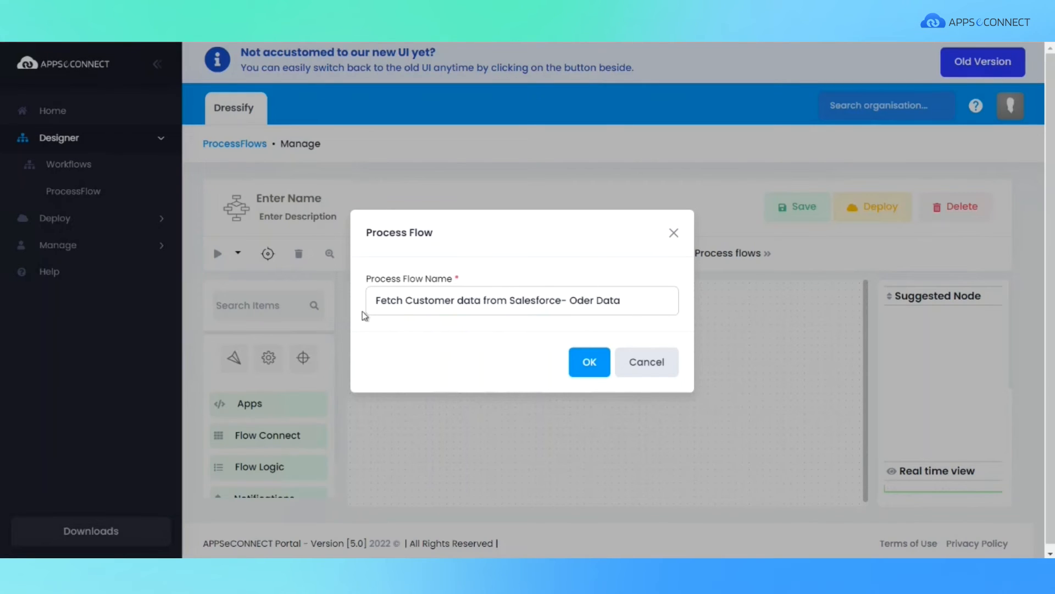
click(597, 369)
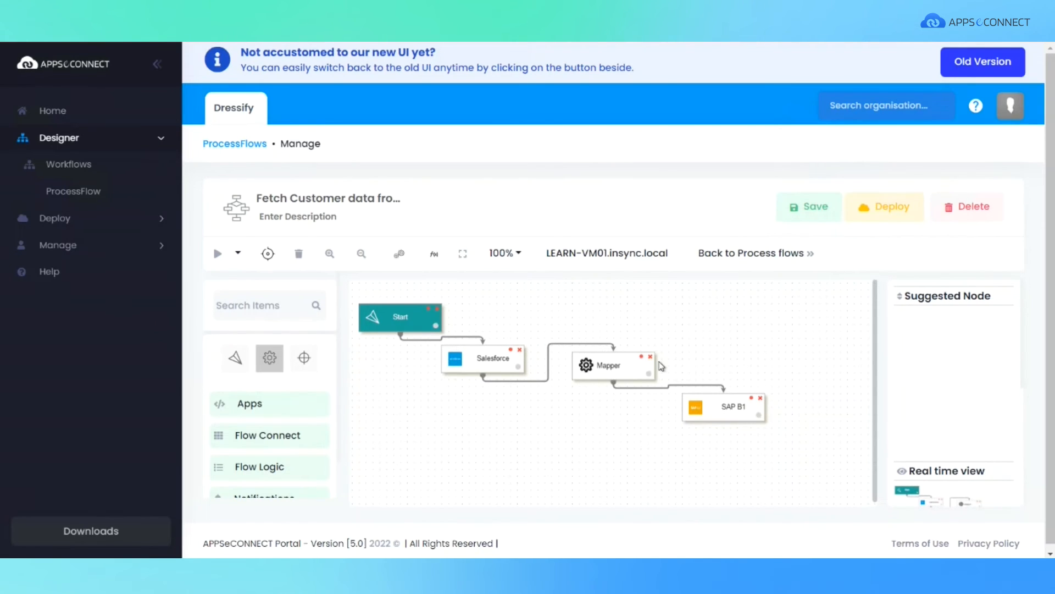
Start deploying the process flow to the On Premise environment LEARN-VM01.insync.local and check the Salesforce node's connection
click(897, 206)
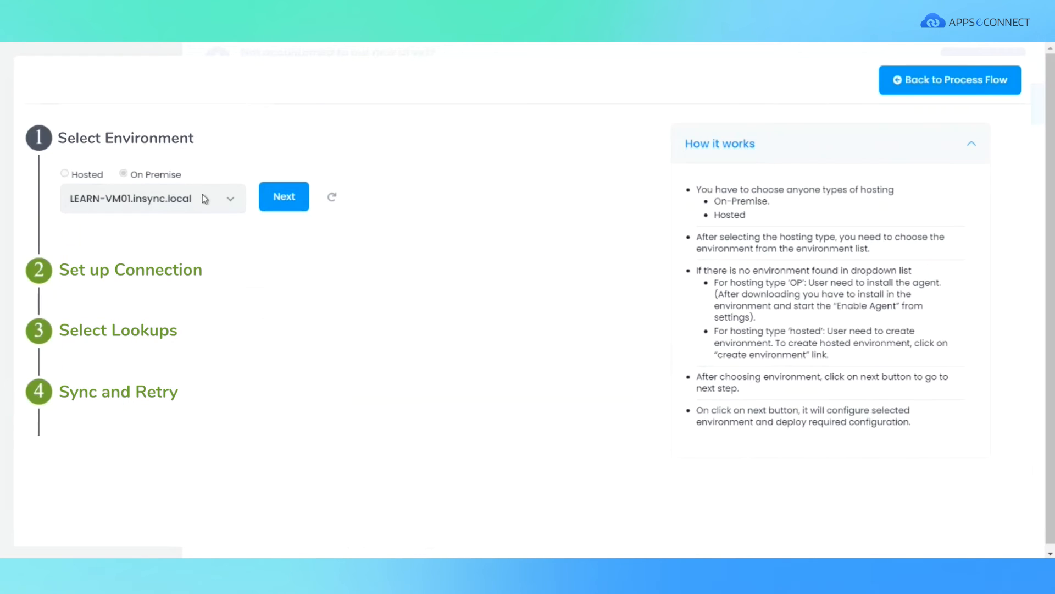
click(284, 199)
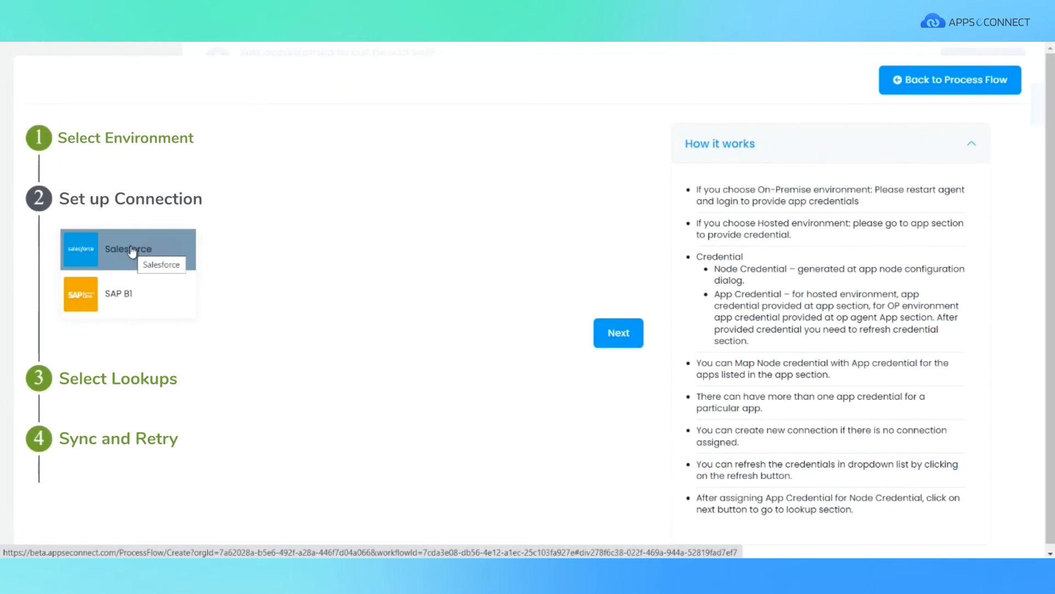
click(132, 250)
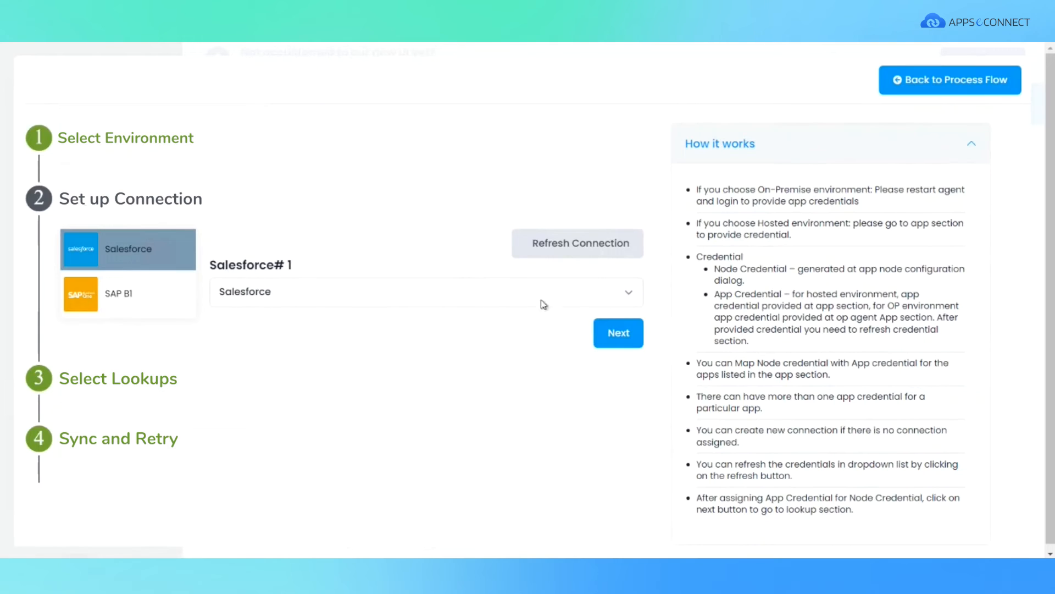
click(611, 570)
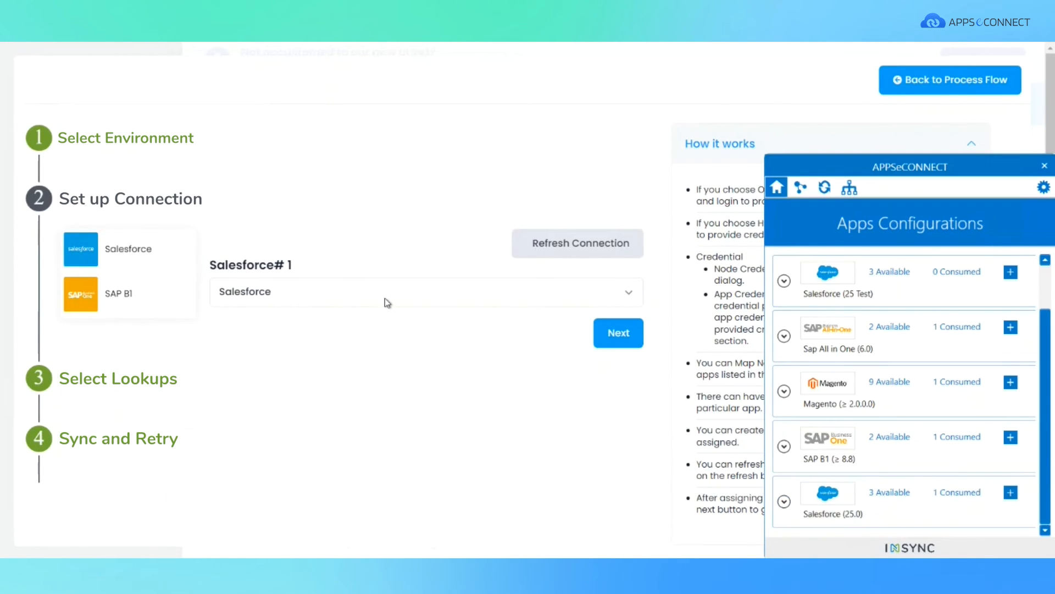
click(536, 290)
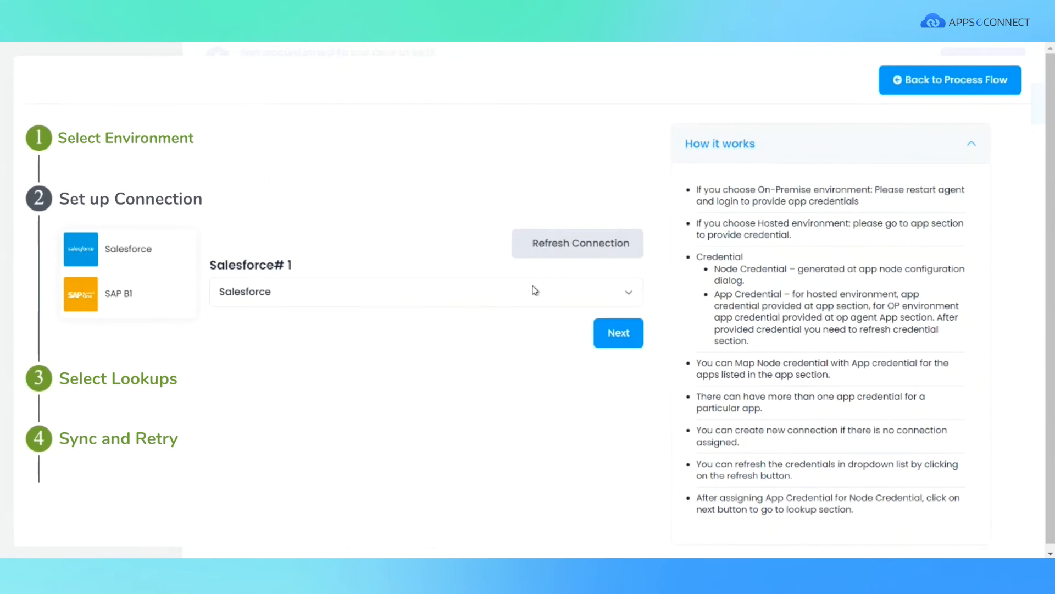
Use the SAP B1 connection for the SAP B1 node and continue through the deployment
click(123, 298)
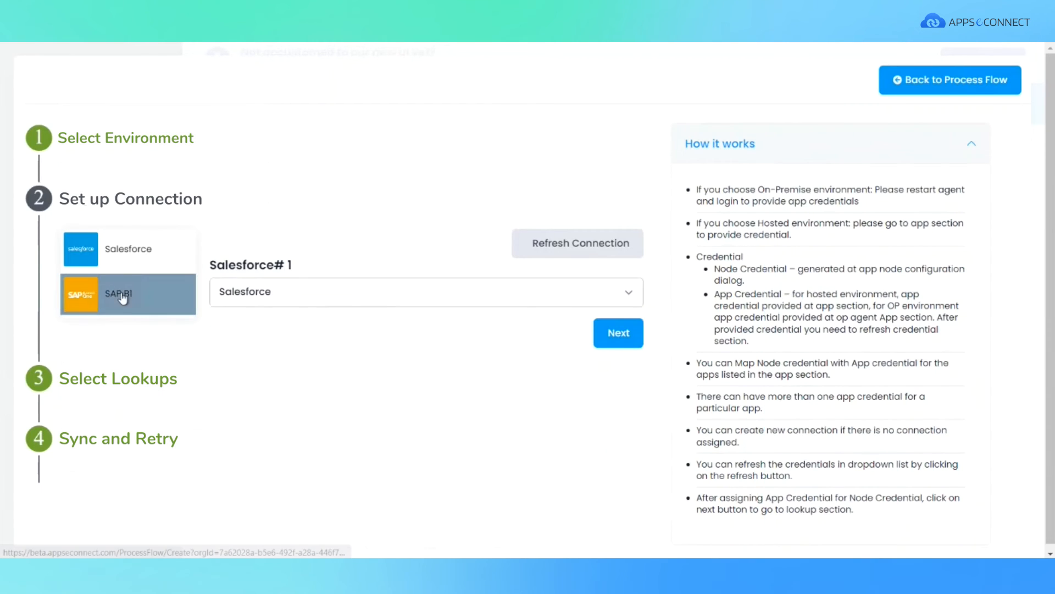
click(629, 295)
click(629, 293)
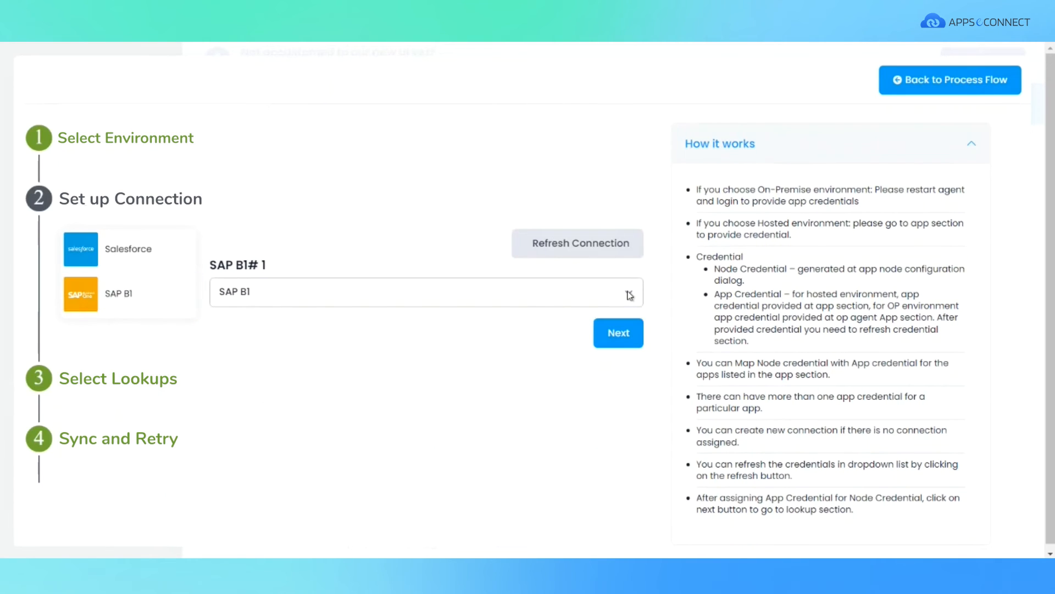
click(619, 338)
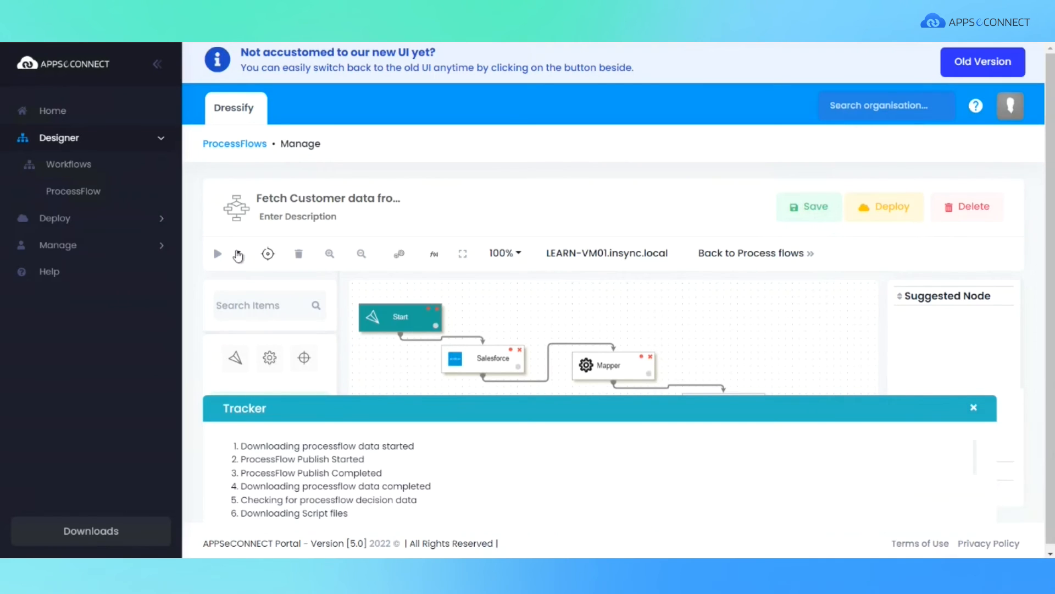
Run the deployed process flow and view its snapshot from the deployments of the LEARN-VM01.insync.local environment
click(238, 253)
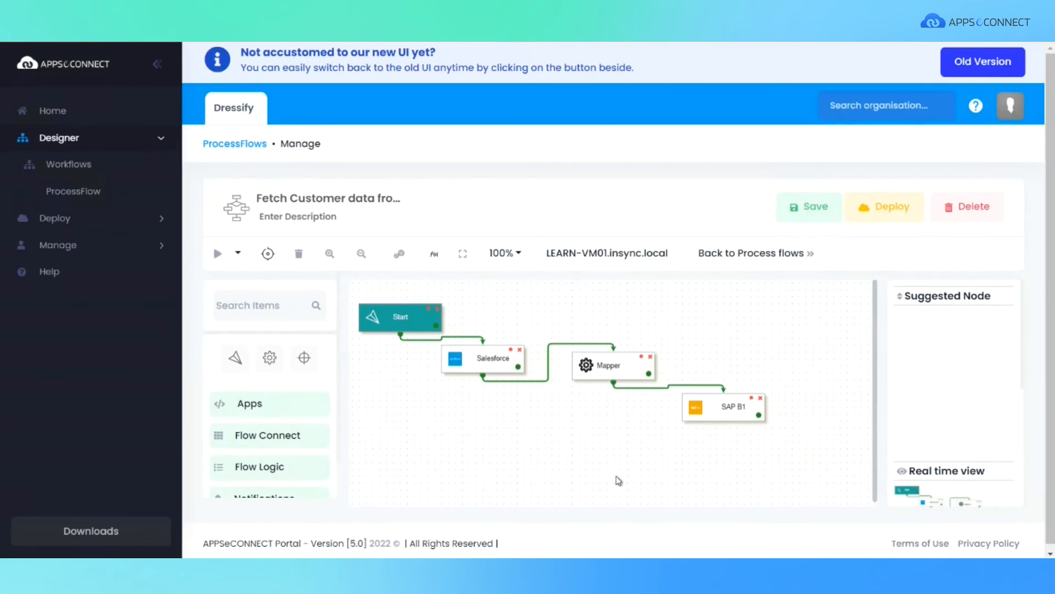
click(609, 254)
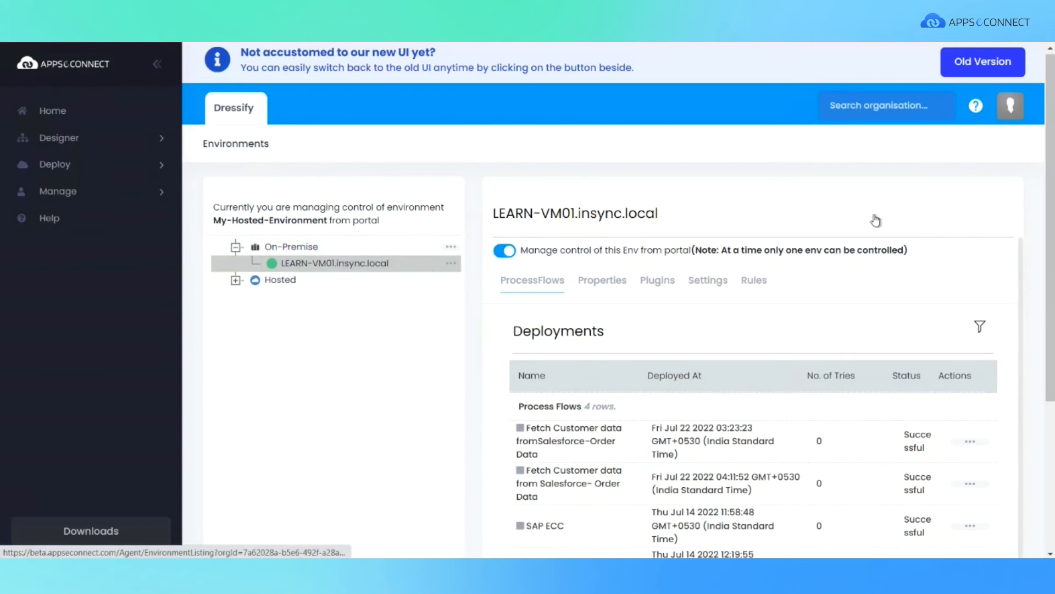
scroll(661, 346, down, 1)
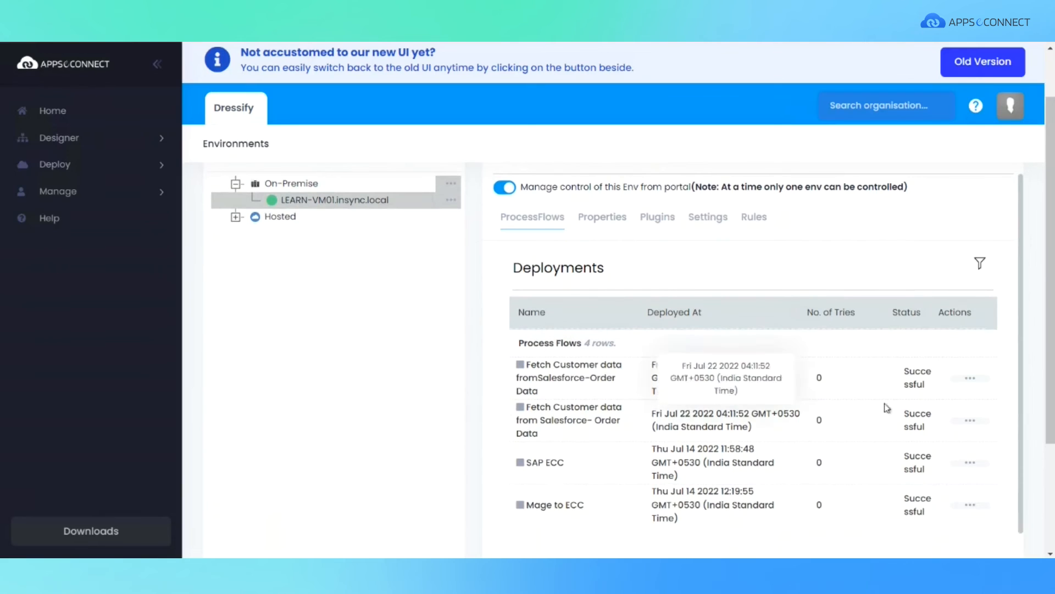
click(971, 422)
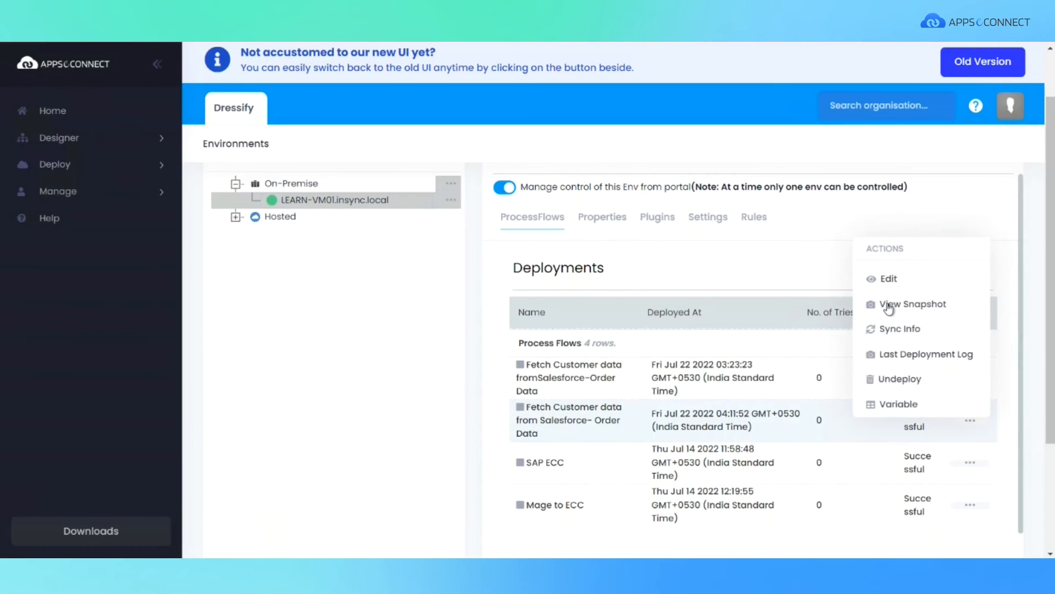
click(889, 307)
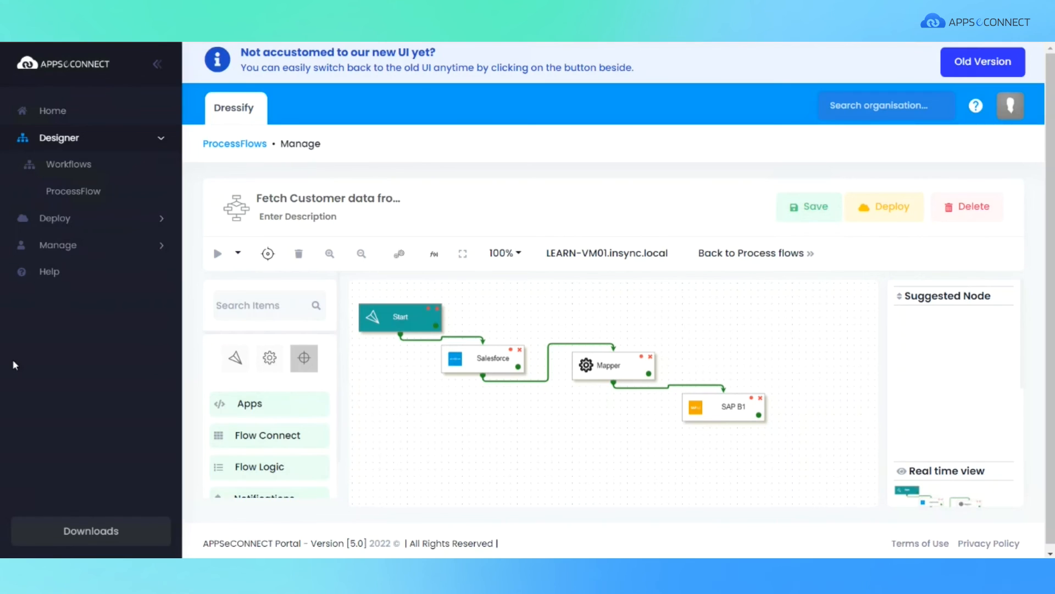
Open the Salesforce node's filter configuration and view the Action Filter of Getting orders from Salesforce under the order schema
click(510, 350)
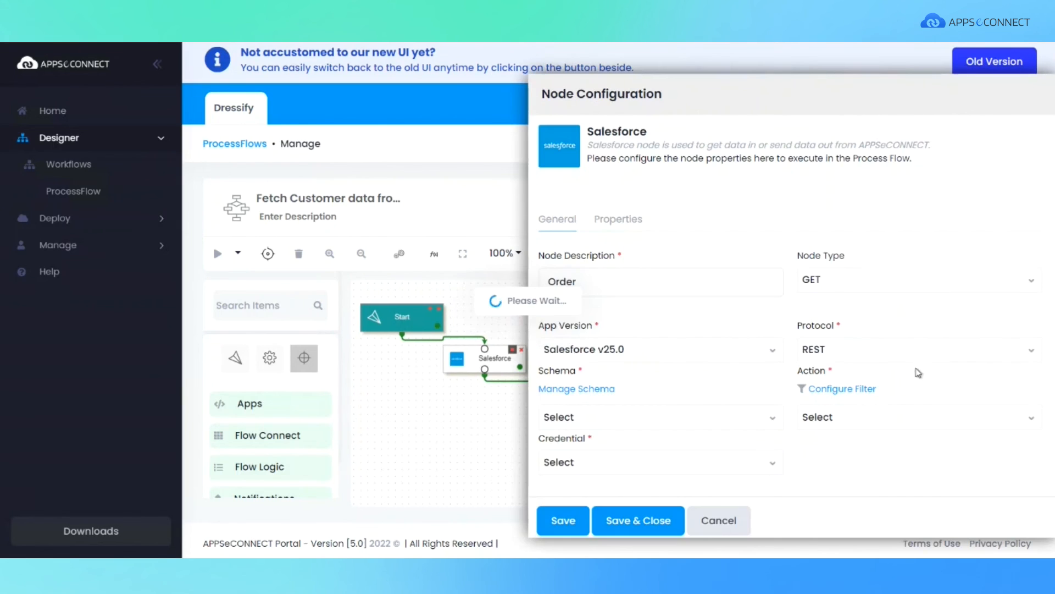
click(853, 389)
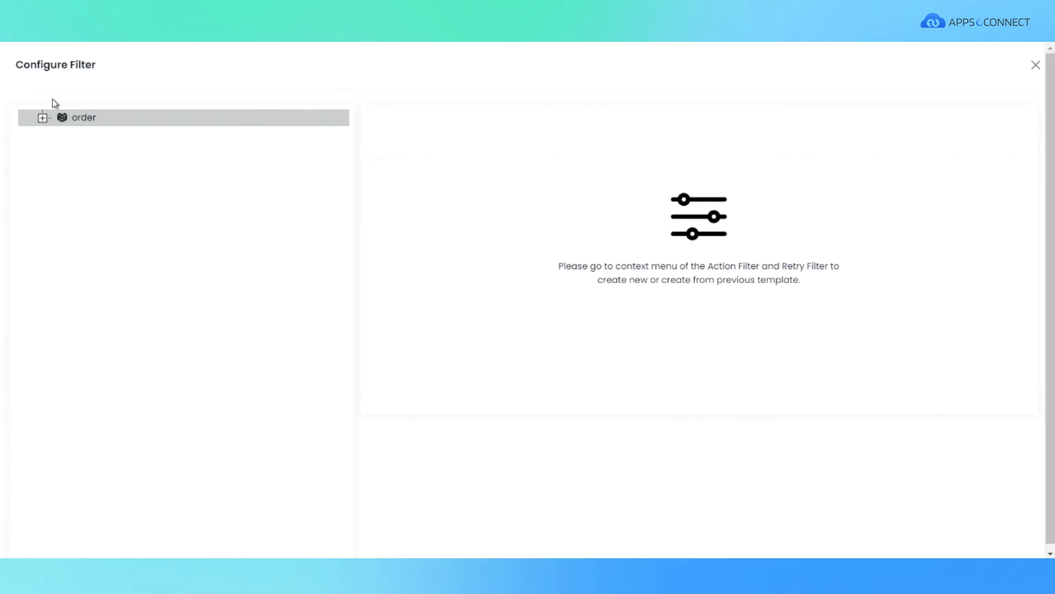
click(42, 119)
click(58, 136)
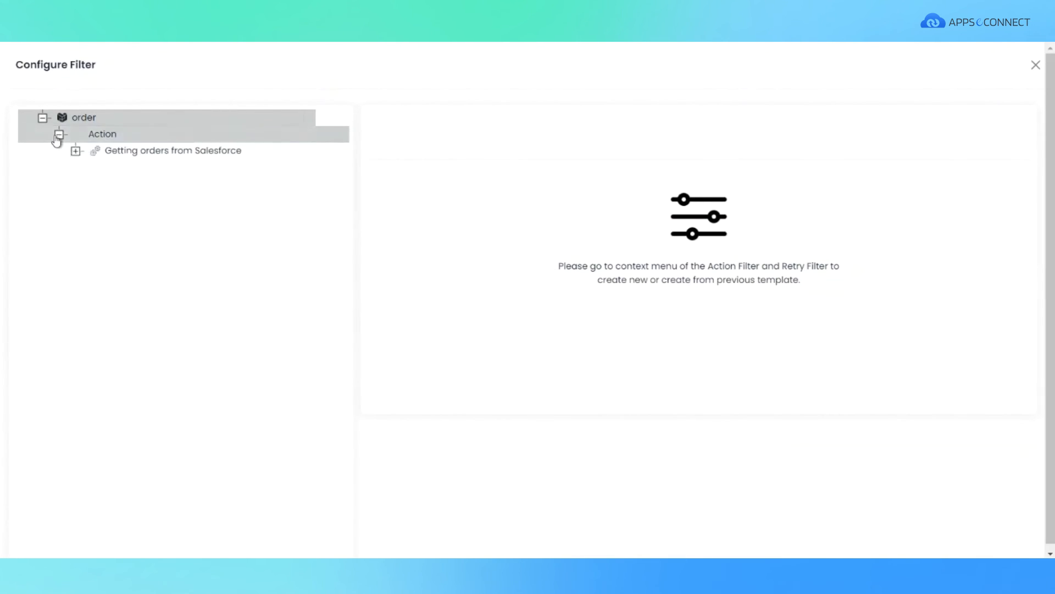
click(75, 151)
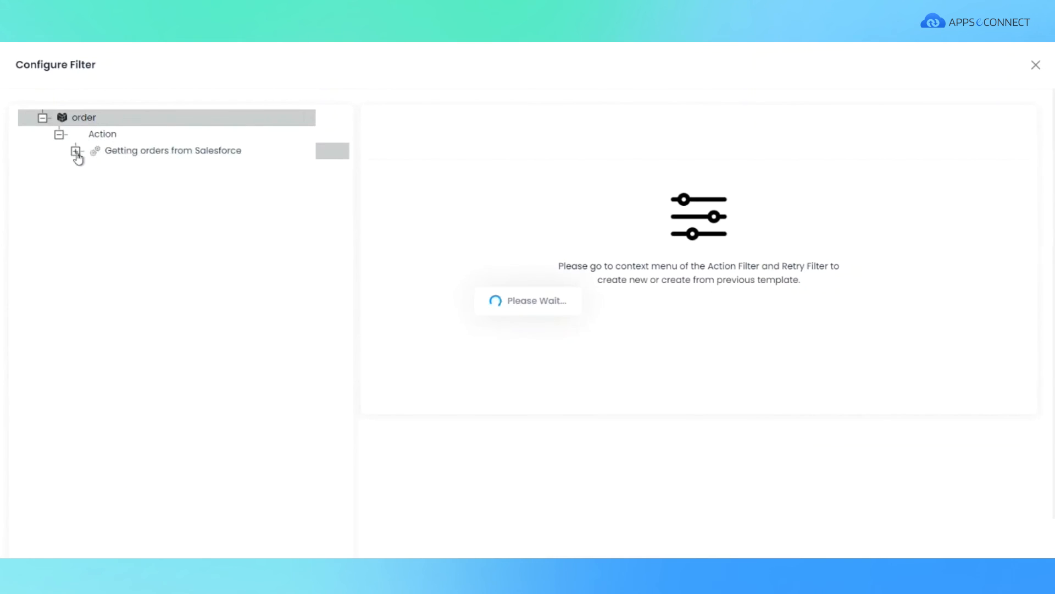
click(116, 174)
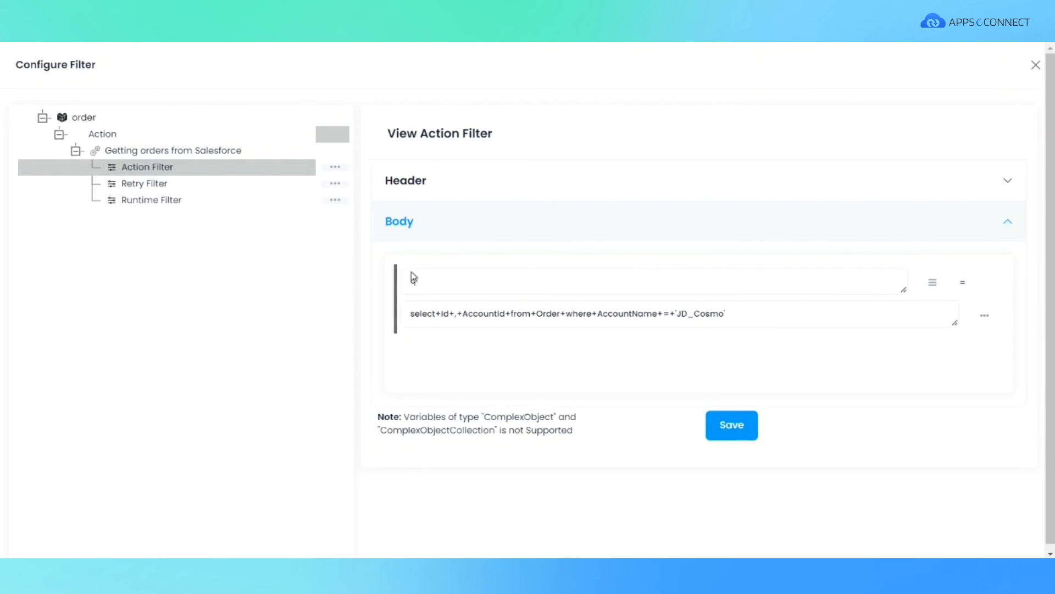
Set the body key of the order query in the Action Filter to q and save the filter, Salesforce node and process flow
click(412, 281)
text(q)
click(733, 433)
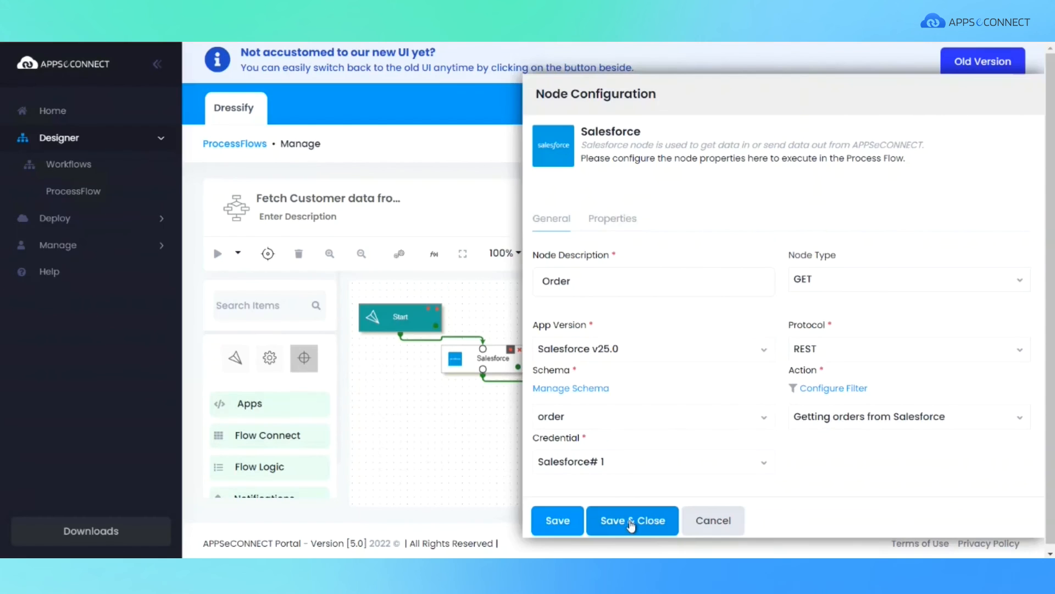
click(631, 523)
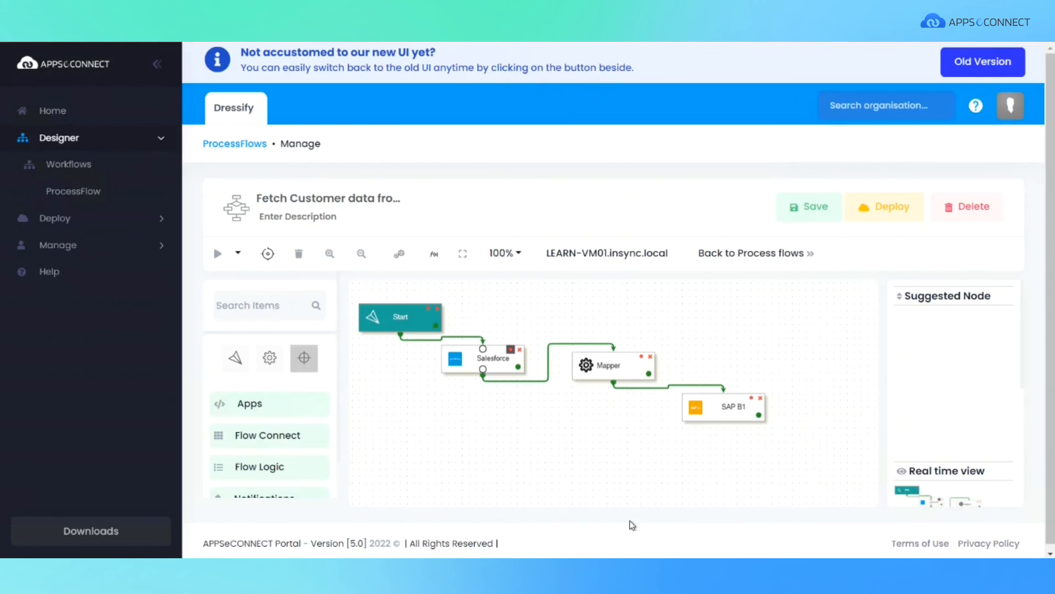
click(794, 212)
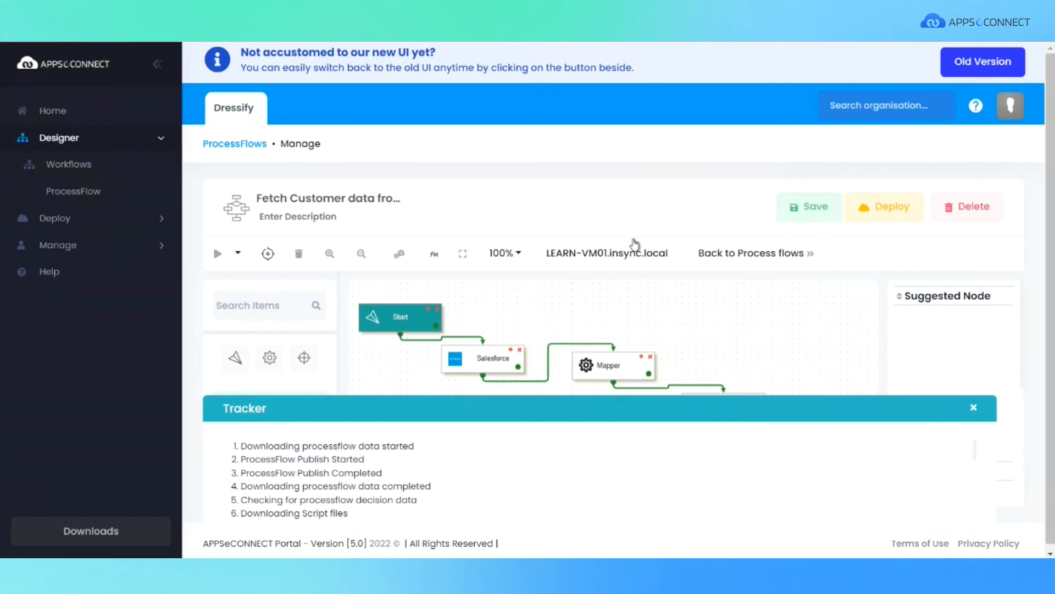
Open the execution snapshot of Fetch Customer data from Salesforce from the deployments of the LEARN-VM01.insync.local environment
click(561, 269)
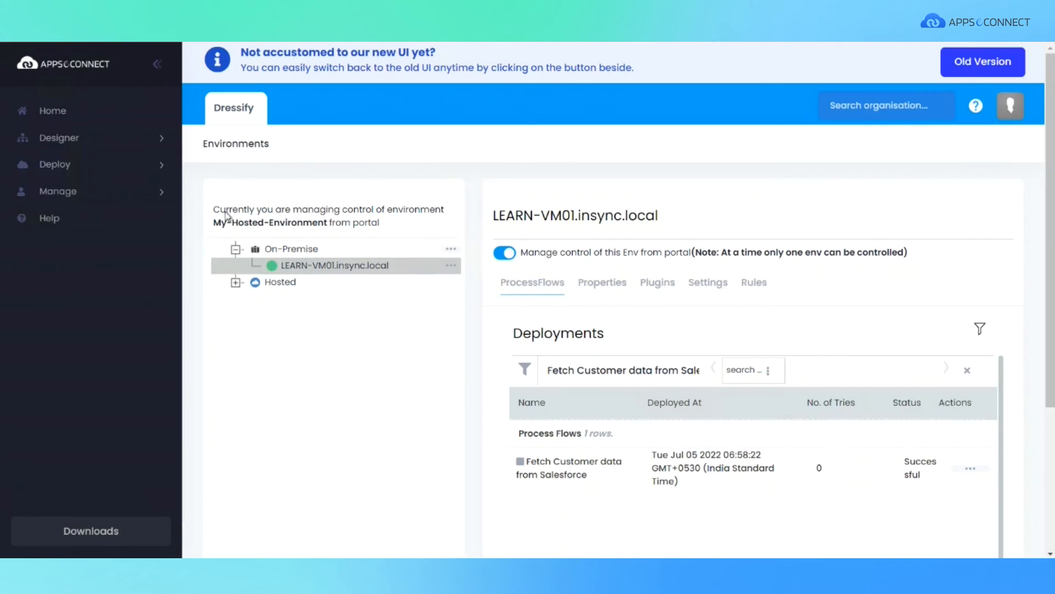
click(967, 471)
click(908, 360)
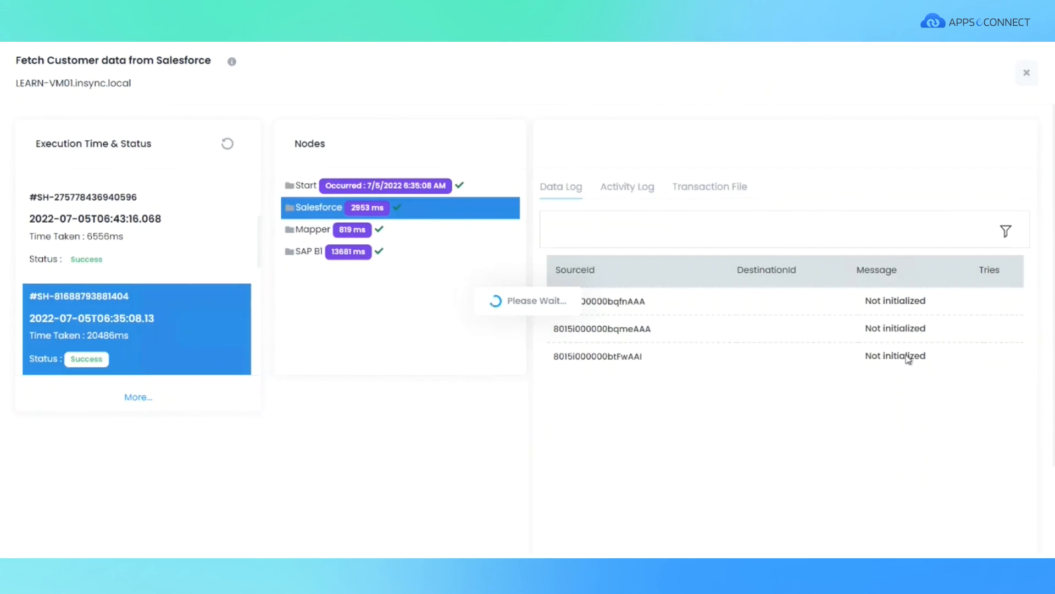
View the Salesforce node's activity log and transaction file in the snapshot
click(314, 215)
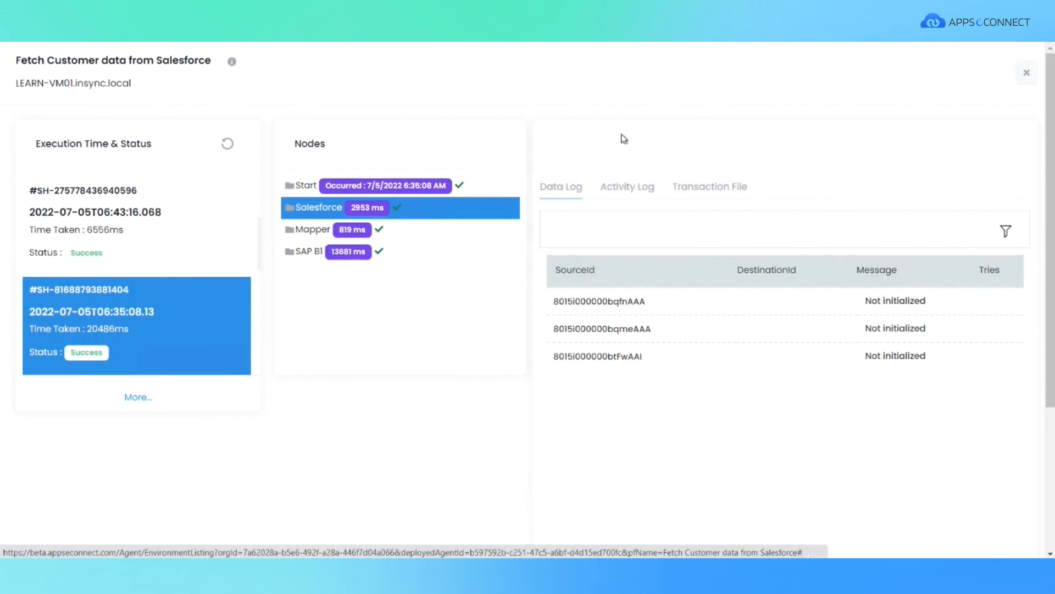
click(637, 190)
click(720, 188)
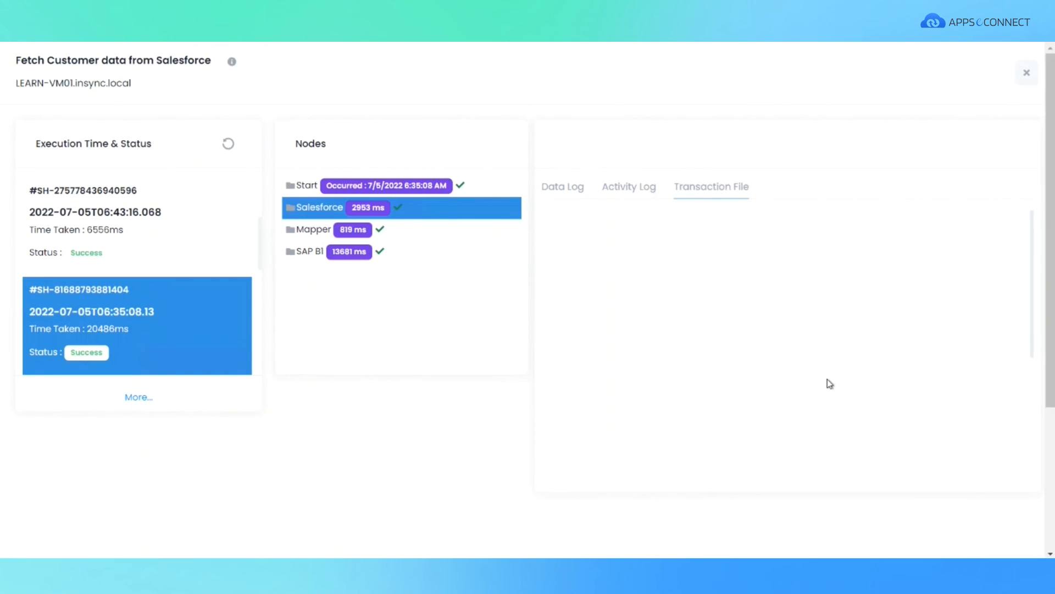